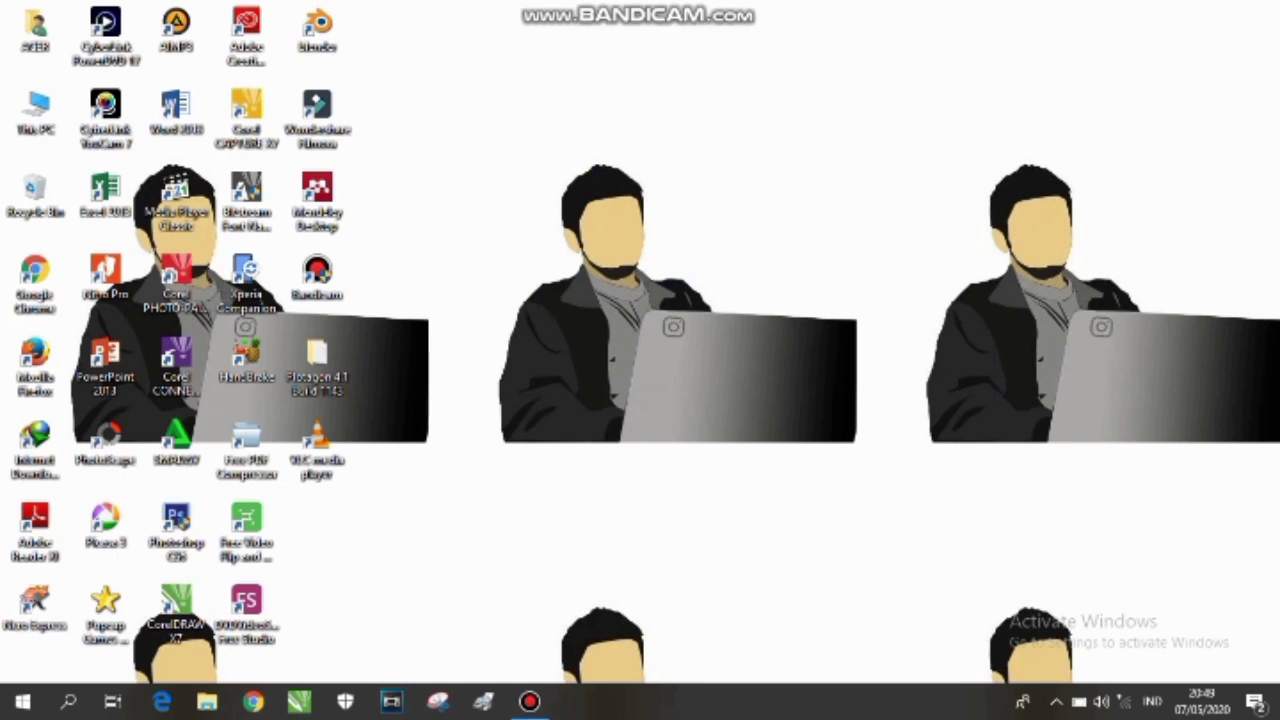
# Refresh the desktop, open Word 2013 and create a blank document
pyautogui.rightClick(585, 104)
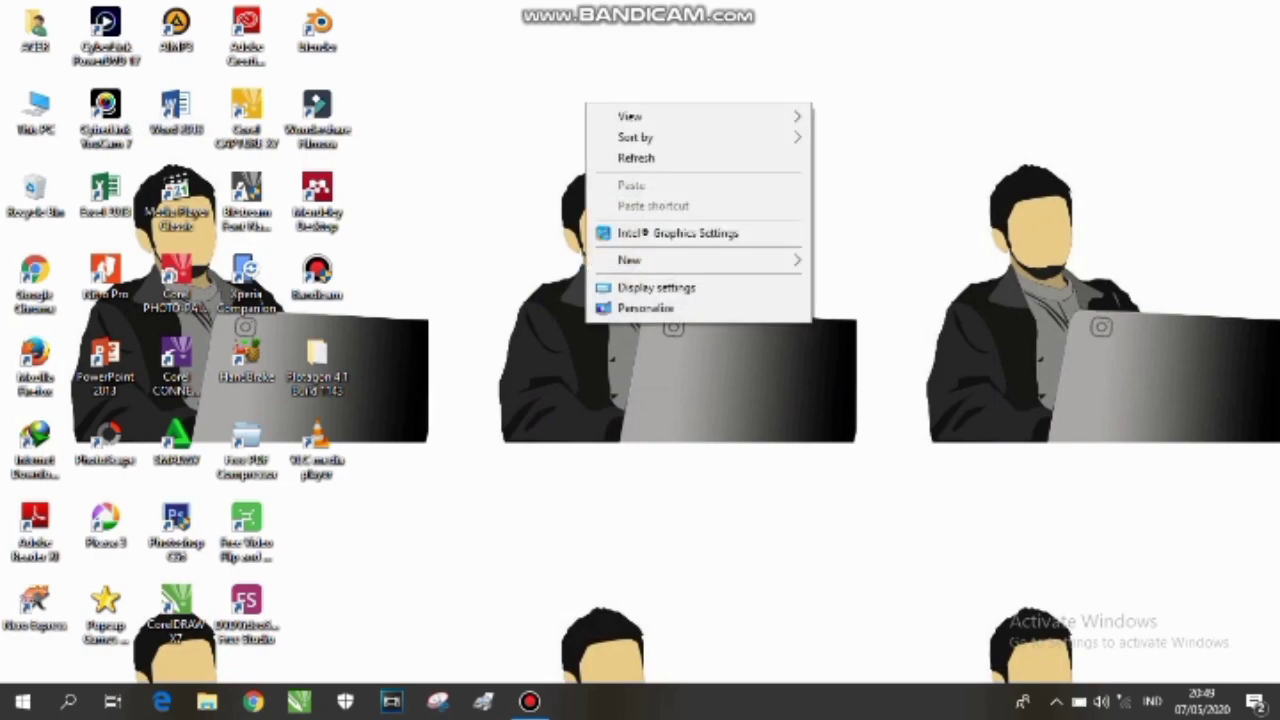
pyautogui.click(636, 158)
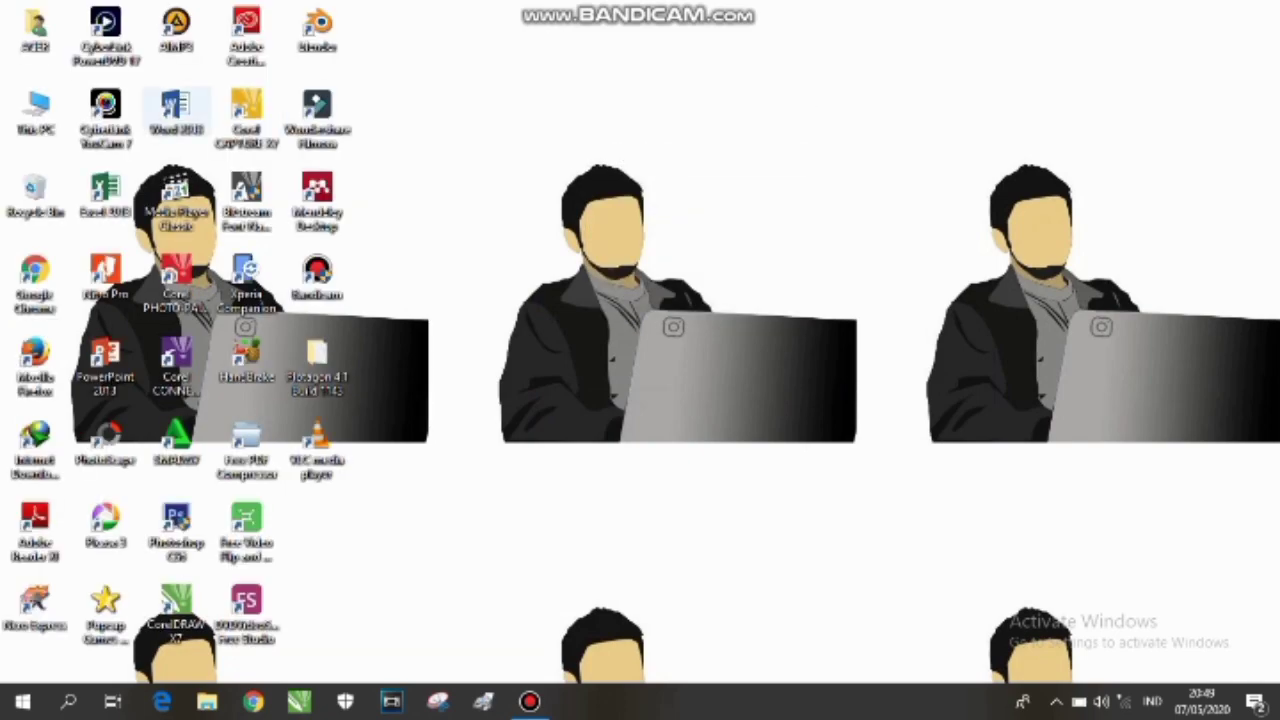
pyautogui.doubleClick(175, 110)
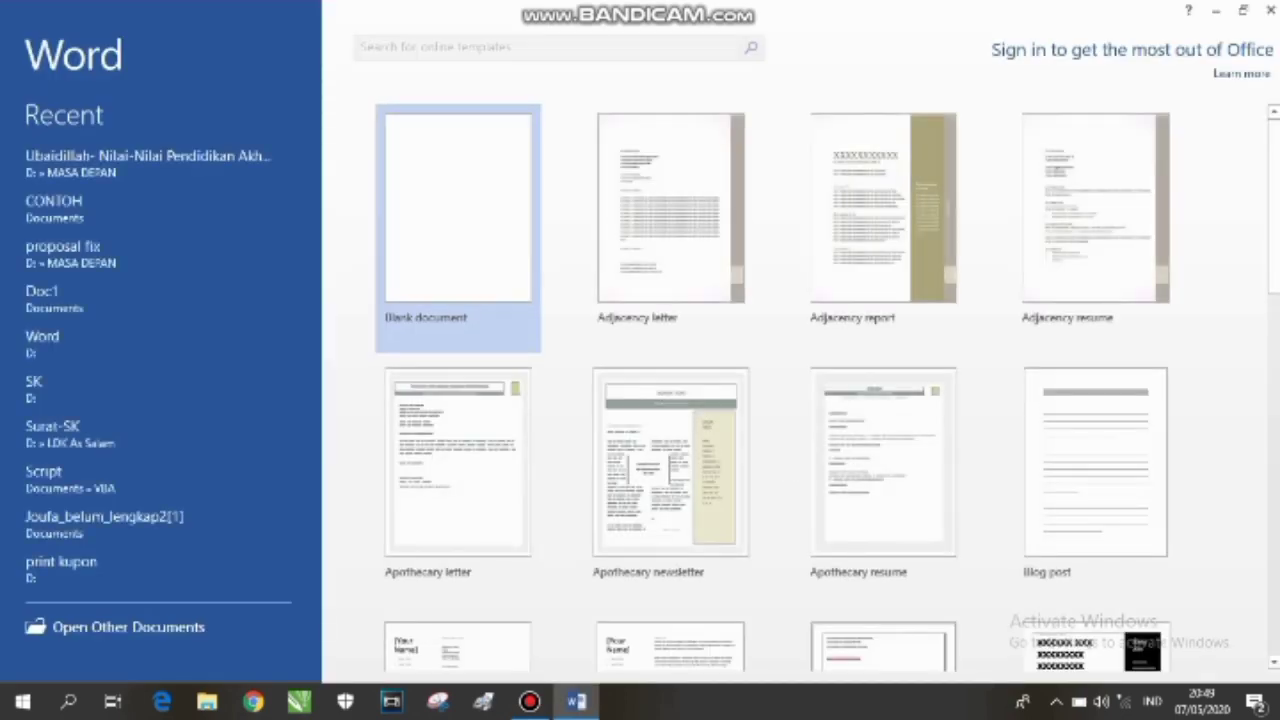
pyautogui.click(458, 228)
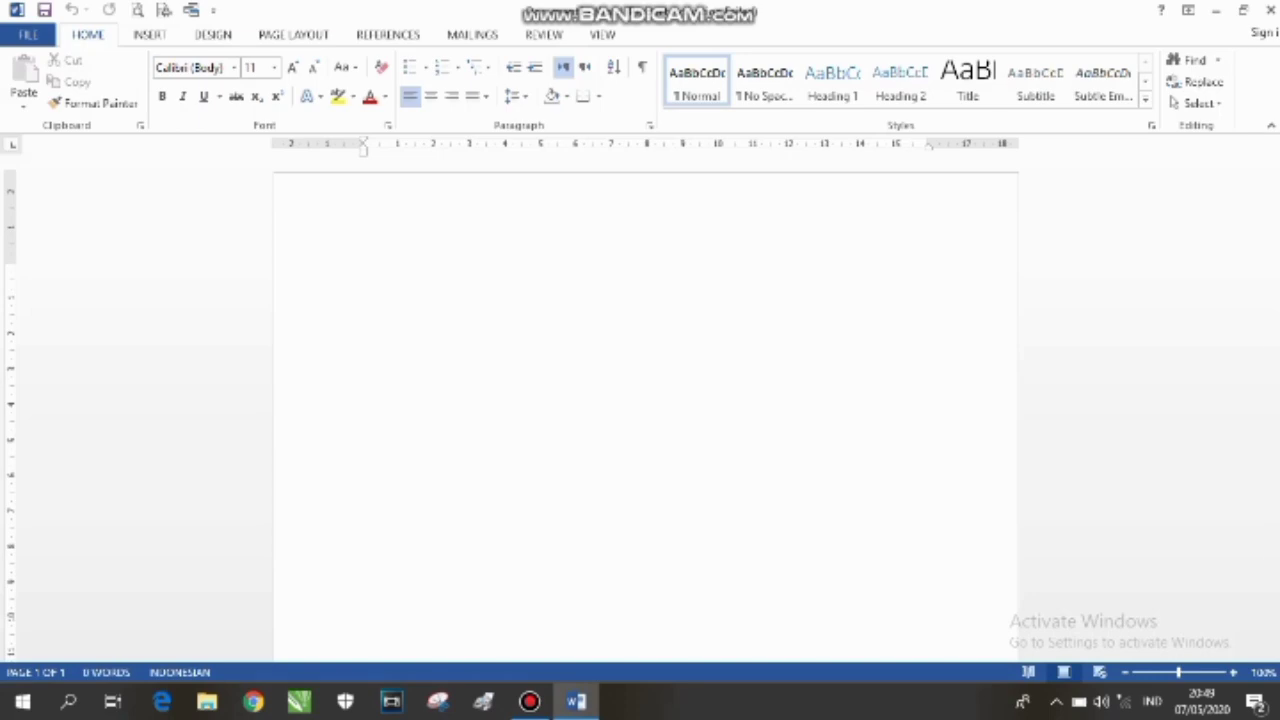
# Enter the chapter headings "BAB I" and "PENDAHULUAN" on separate lines near the top of the page
pyautogui.press('Return')
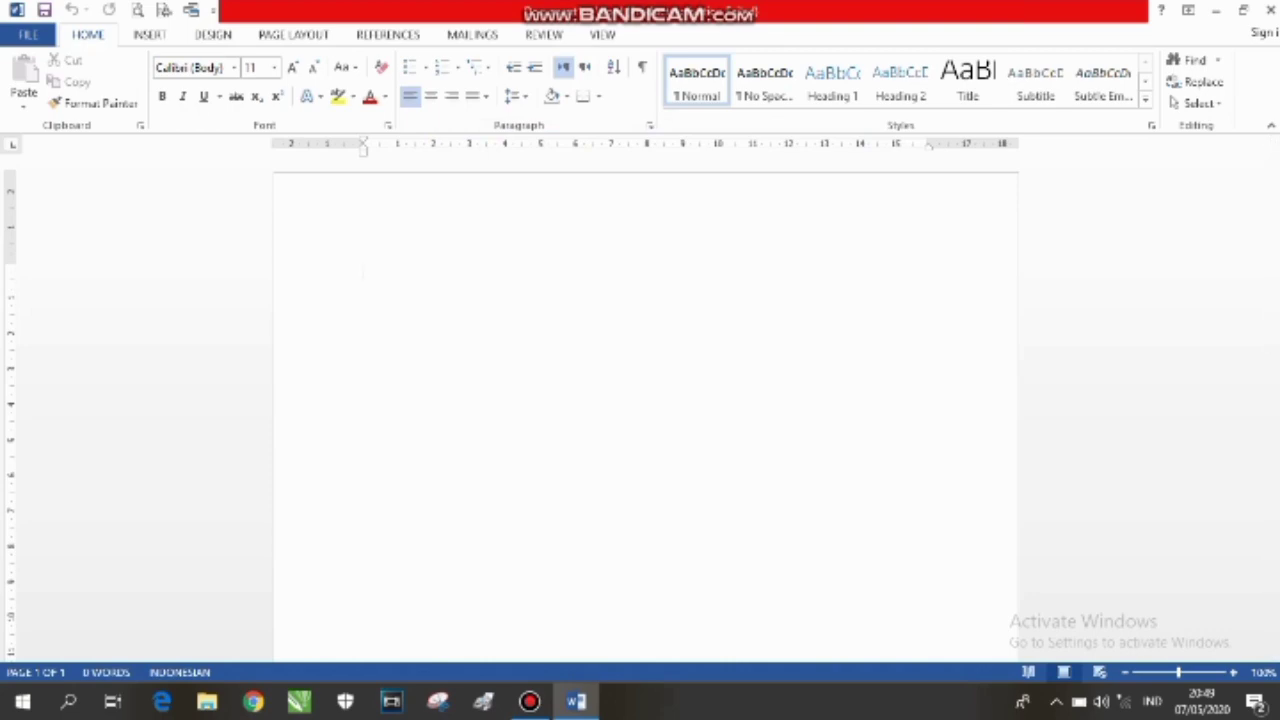
pyautogui.press('capslock')
pyautogui.write('BAB I')
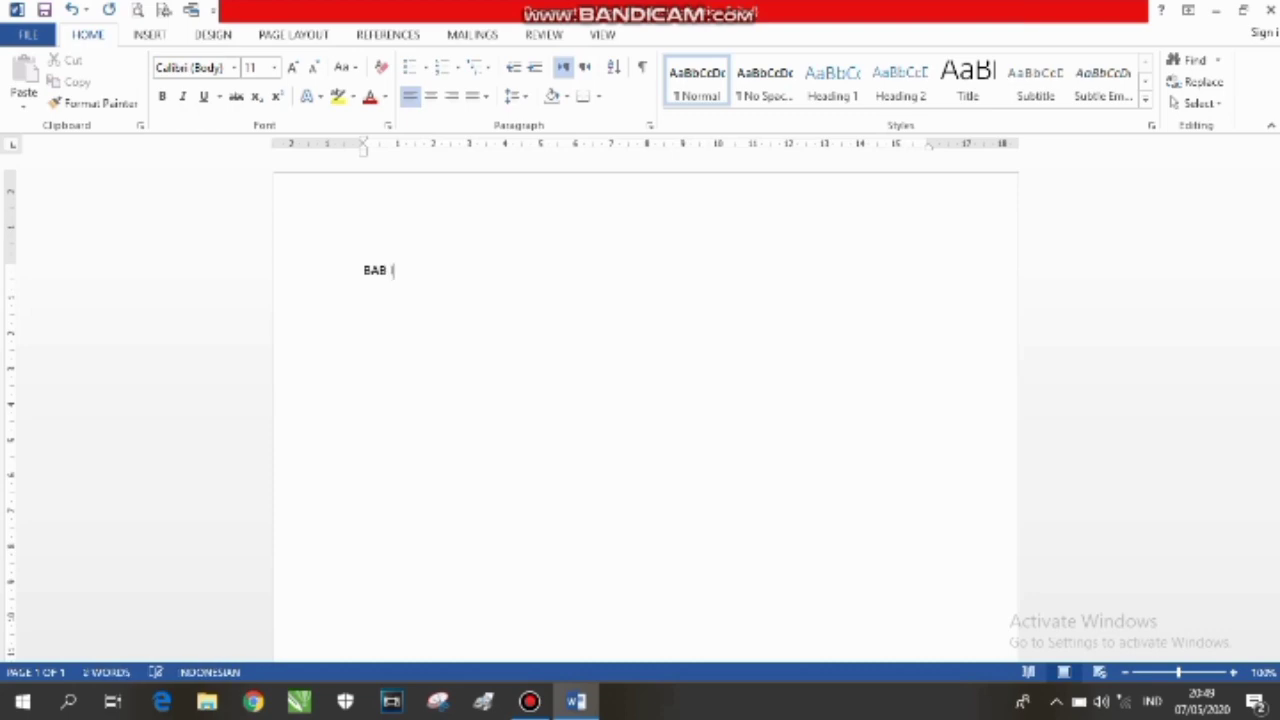
pyautogui.press('Return')
pyautogui.write('PENDAHULUAN')
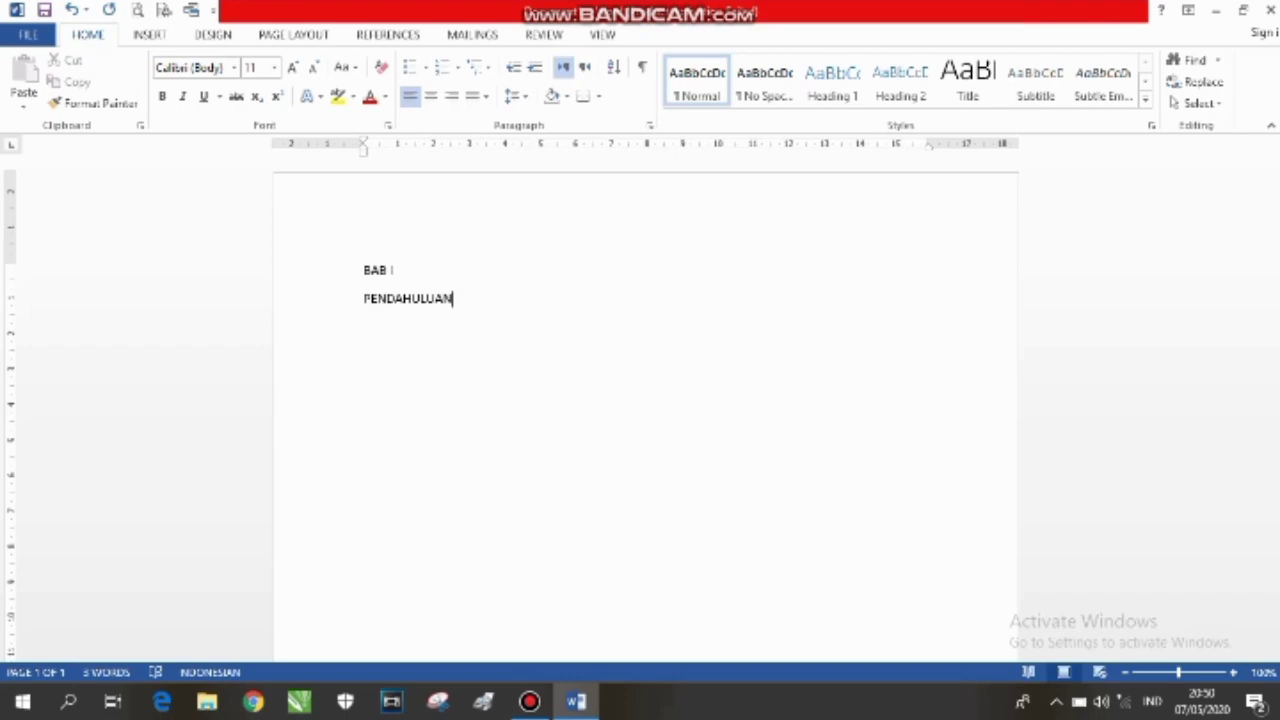
# Format both chapter headings in Times New Roman, centred and bold
pyautogui.hotkey('ctrl', 'a')
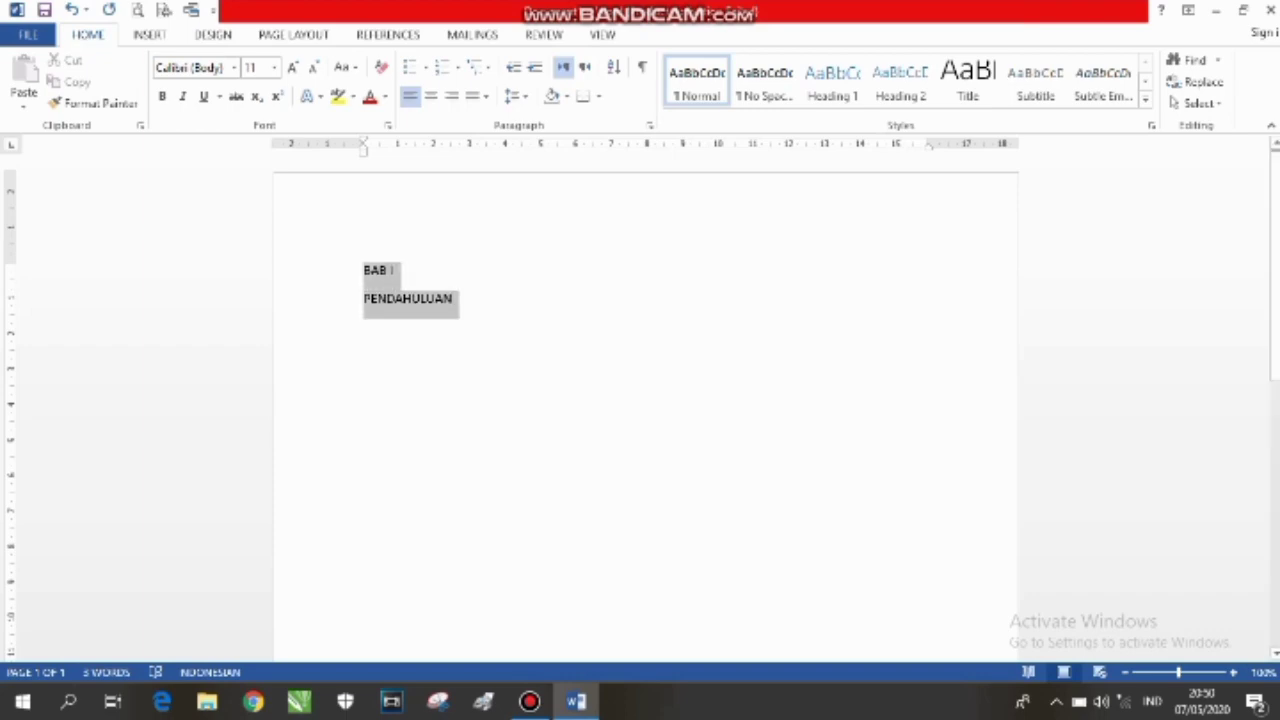
pyautogui.click(234, 68)
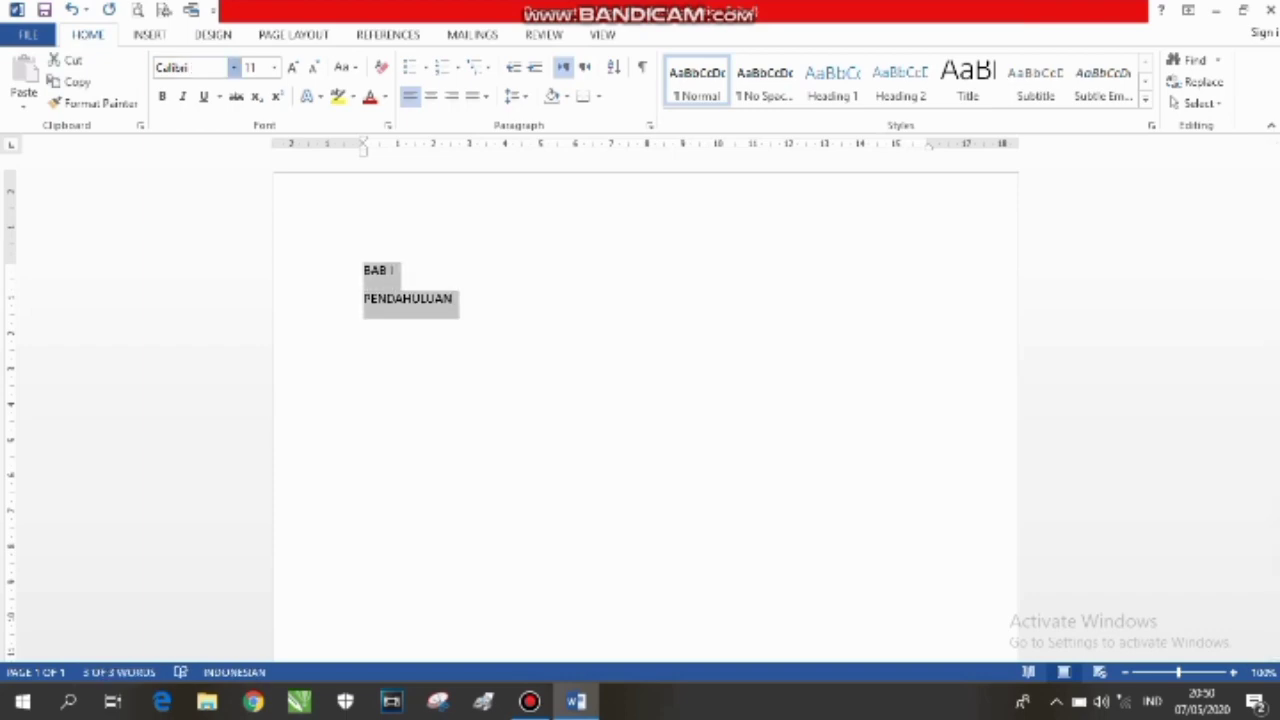
pyautogui.click(245, 160)
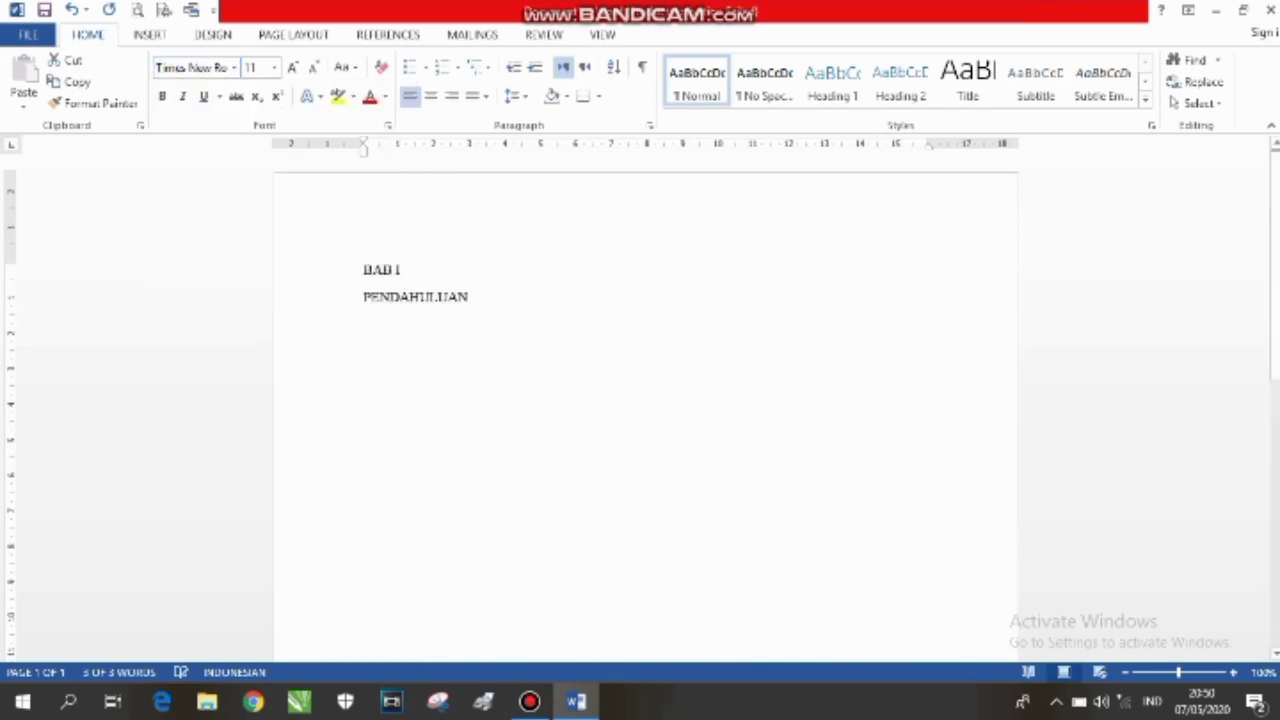
pyautogui.click(430, 96)
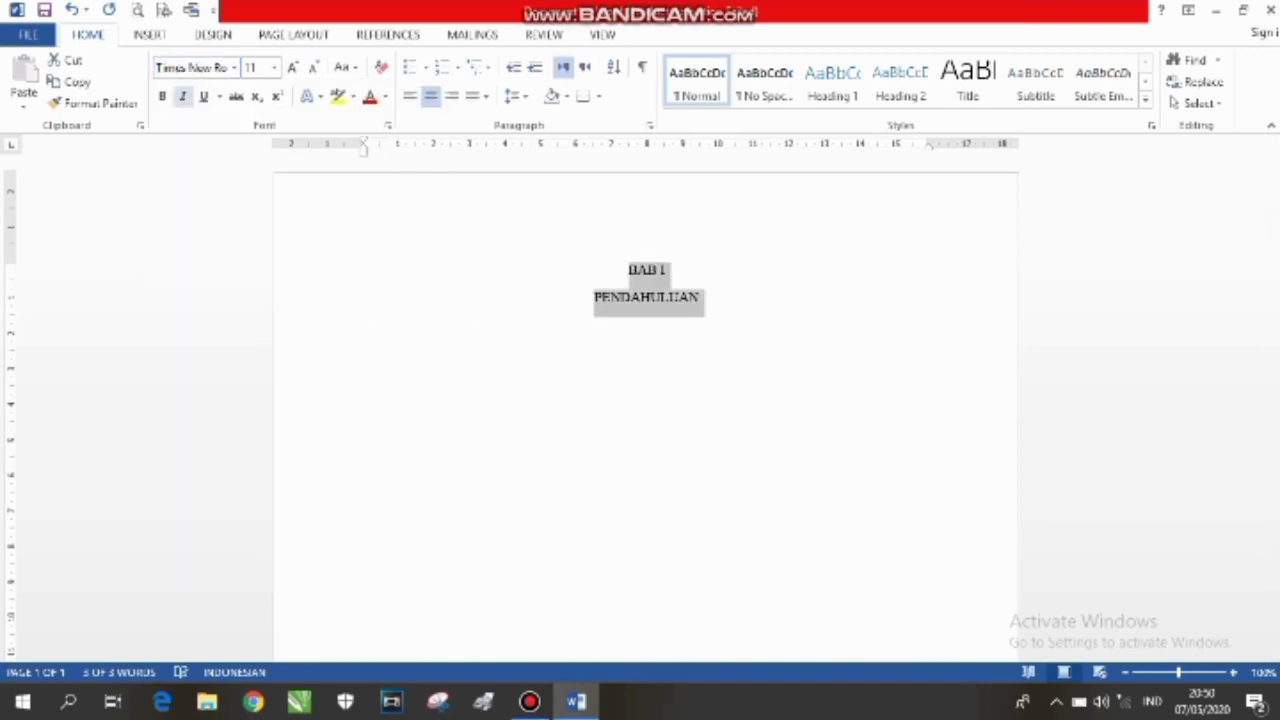
pyautogui.click(162, 96)
pyautogui.click(703, 297)
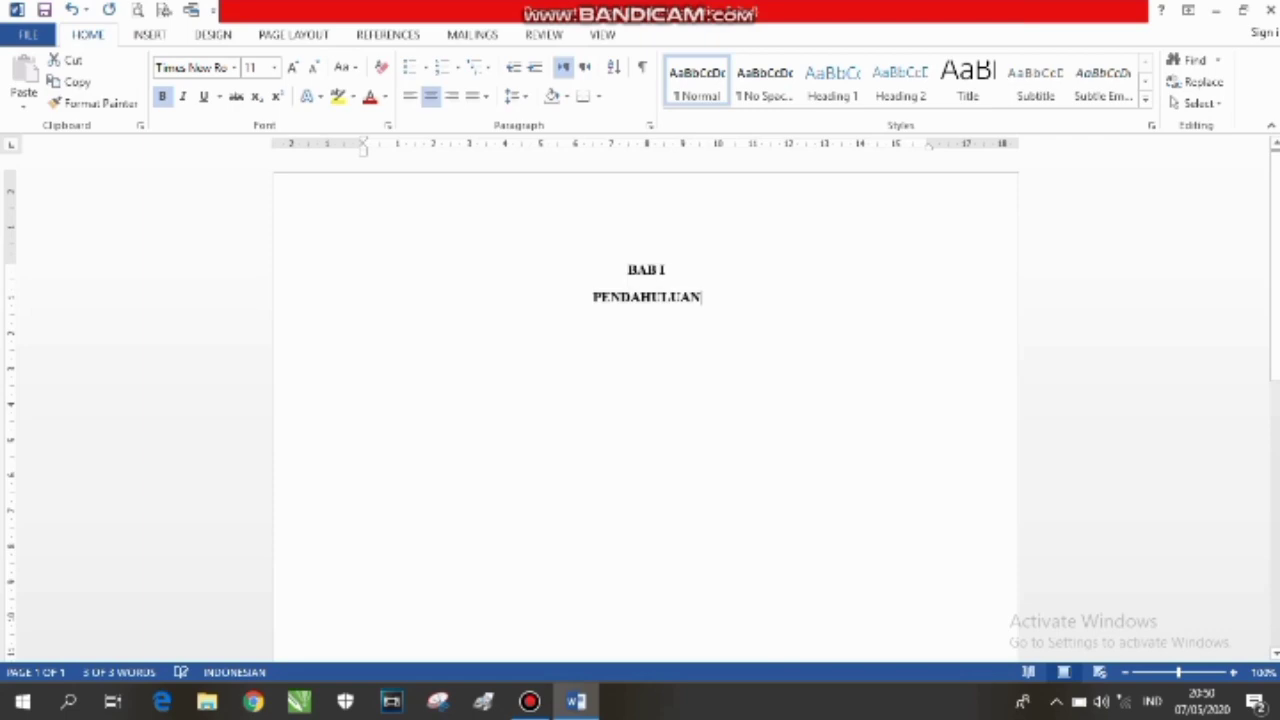
# Add the note "(LETAK HALAMAN ADA DIBAWAH BAGIAN TENGAH)" below the headings, leaving blank space in between
pyautogui.press('Return')
pyautogui.press('Return')
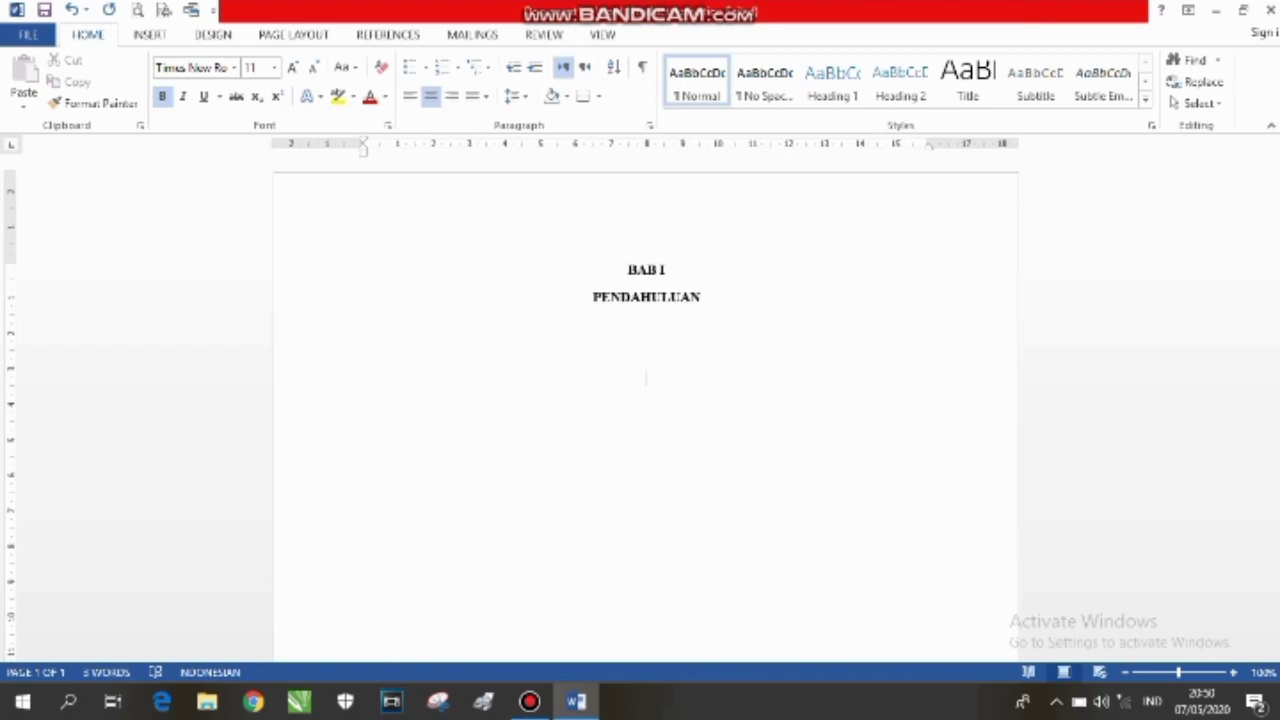
pyautogui.write('(LETAK HAL')
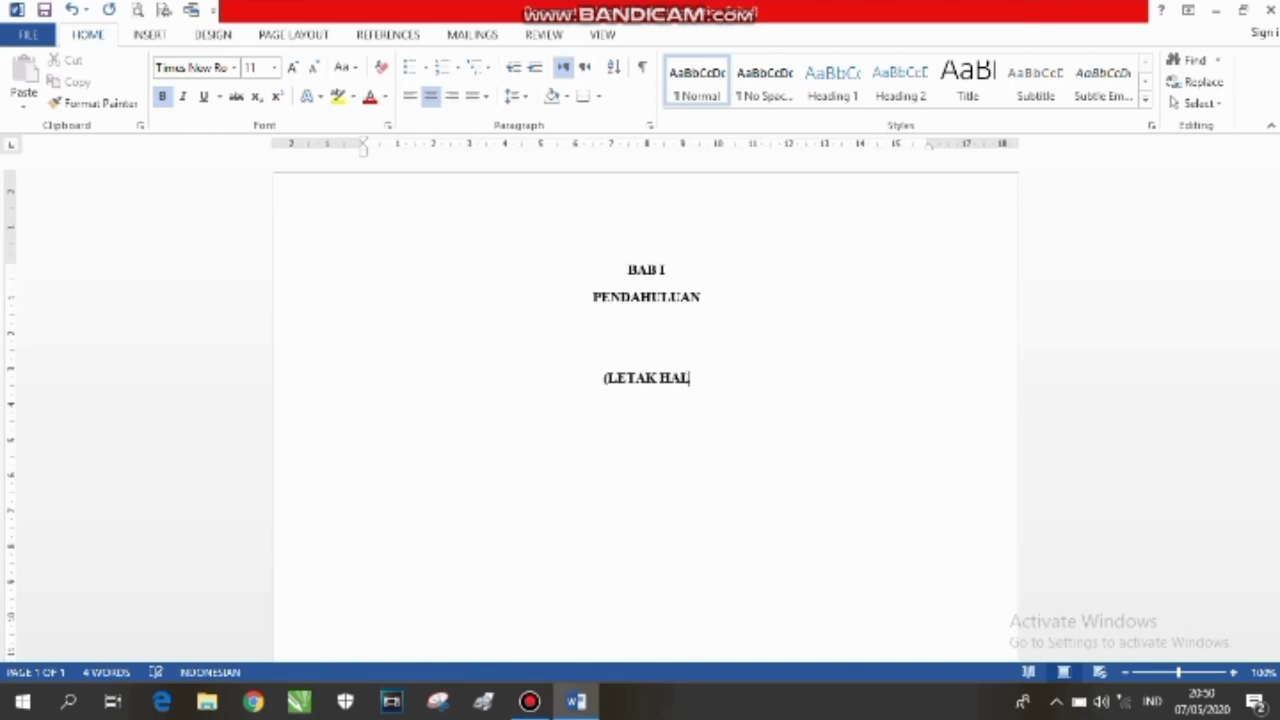
pyautogui.write('AMAN ADA DIBAWAH')
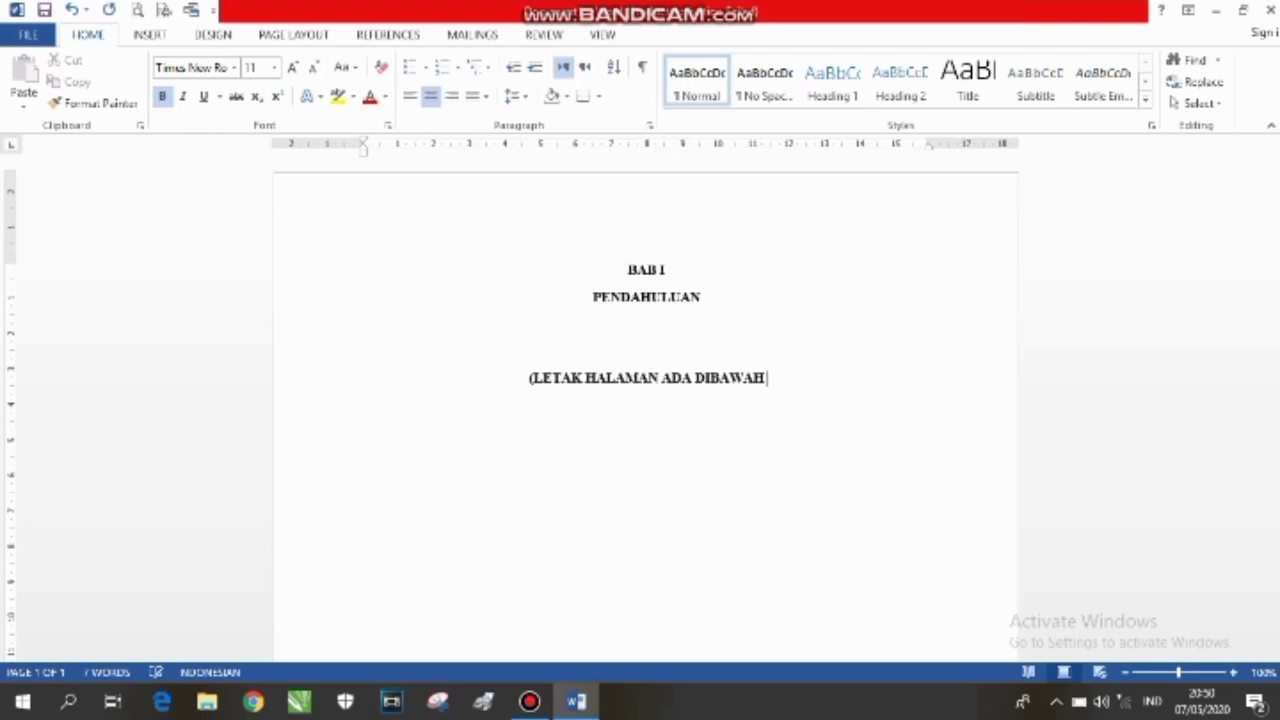
pyautogui.write(' BAGIAN TENG')
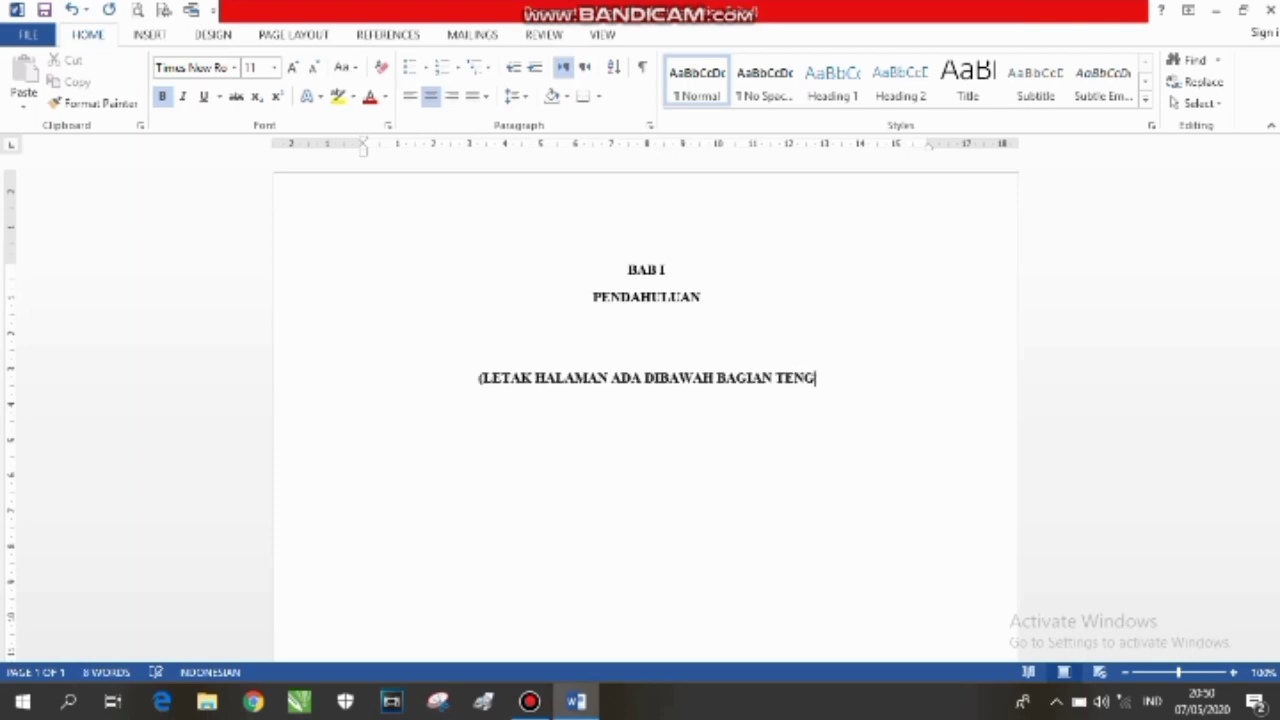
pyautogui.write('AH)')
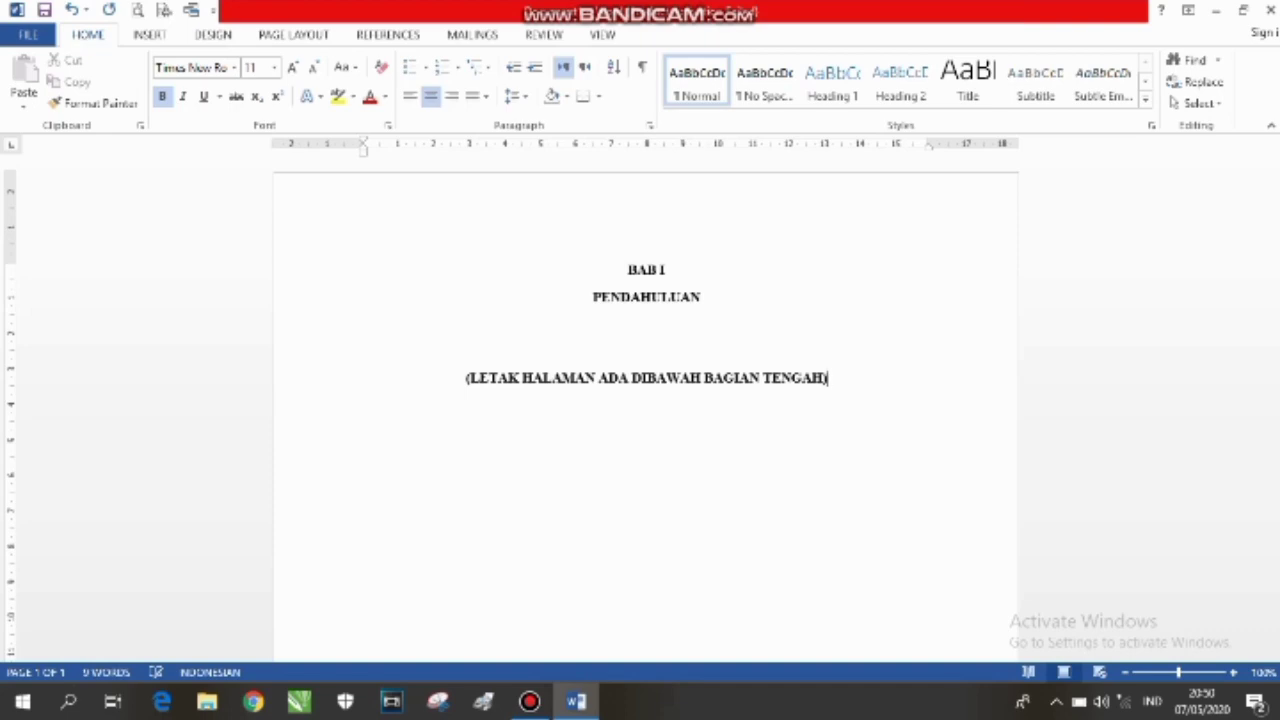
# Set the font size of the page-number position note to 20
pyautogui.moveTo(832, 380); pyautogui.dragTo(560, 358)
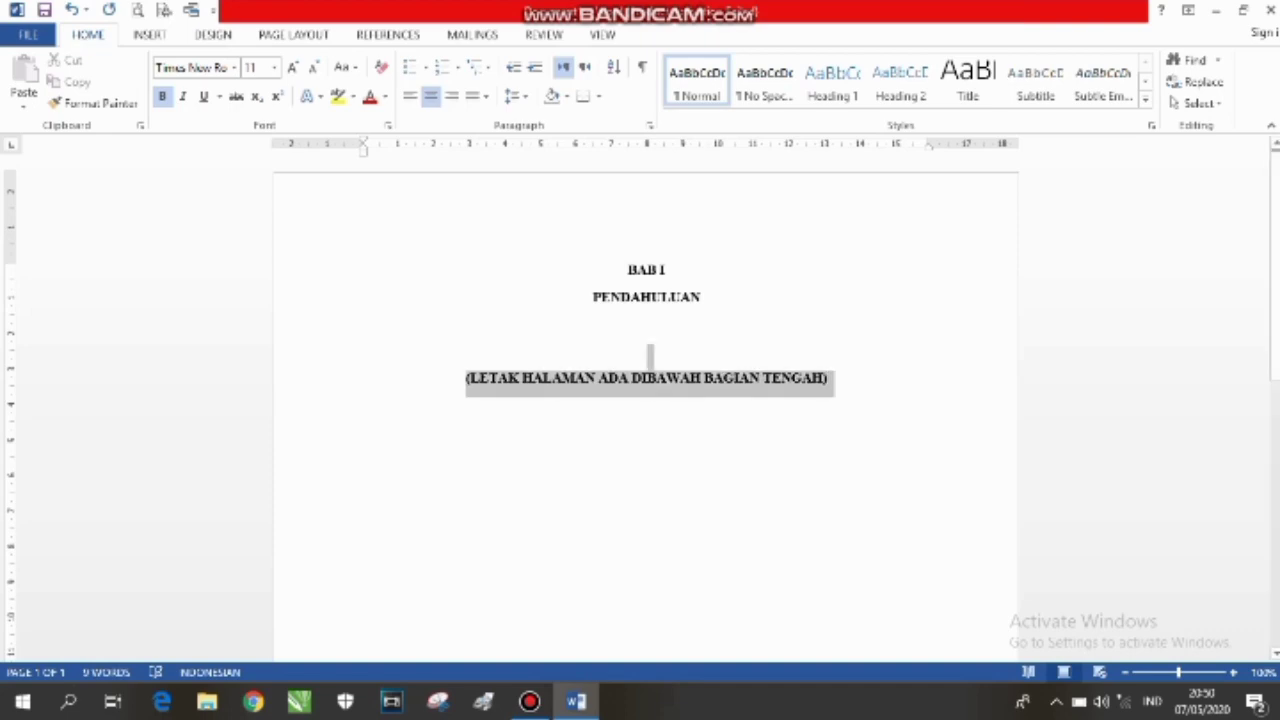
pyautogui.click(274, 67)
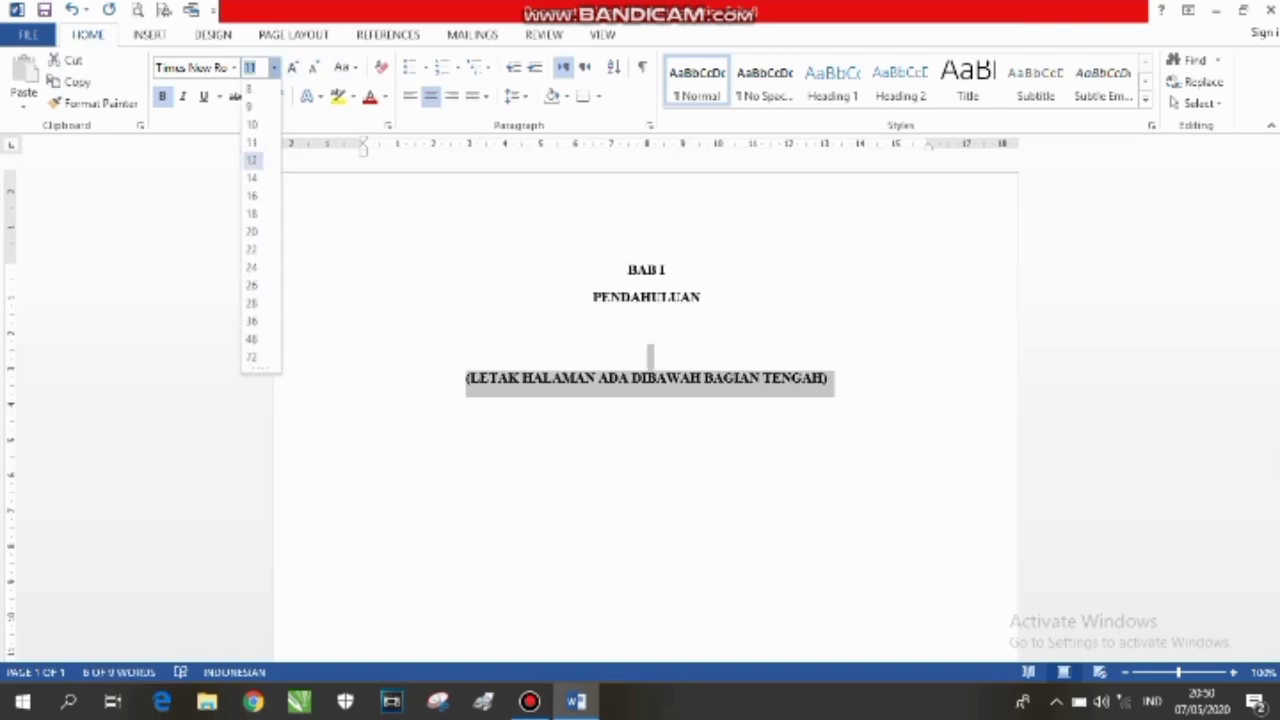
pyautogui.click(252, 231)
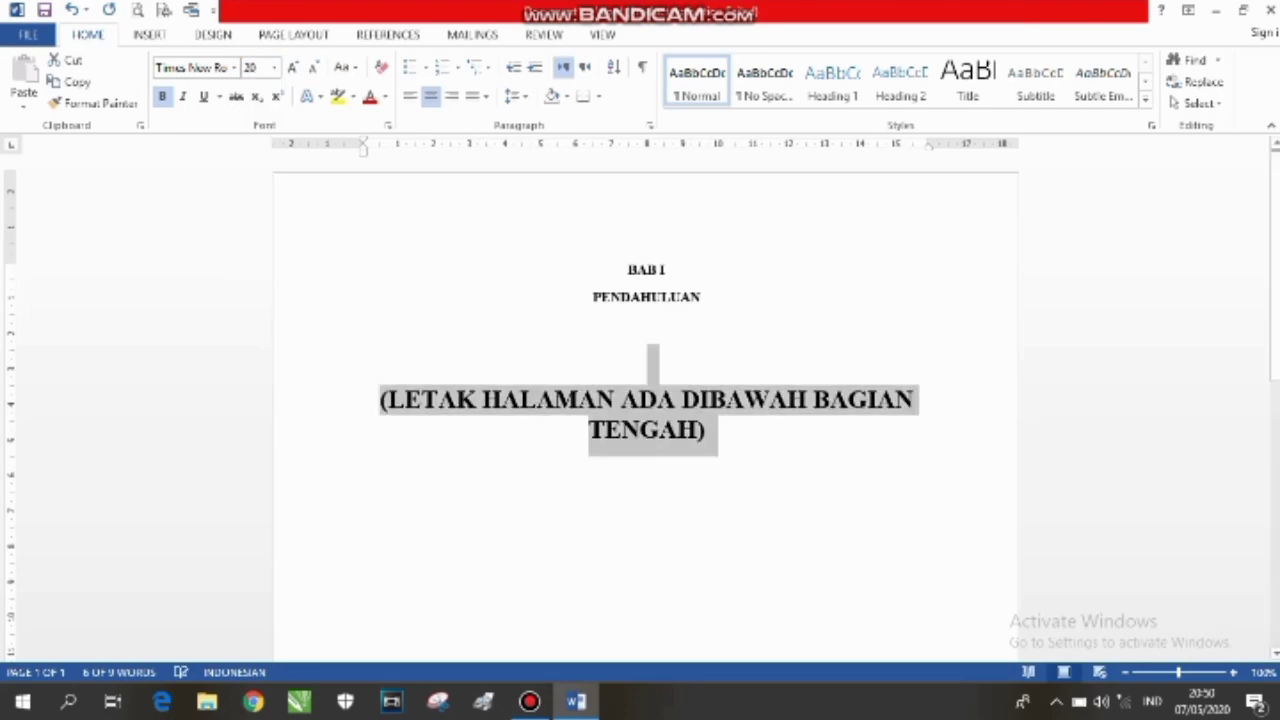
pyautogui.press('Right')
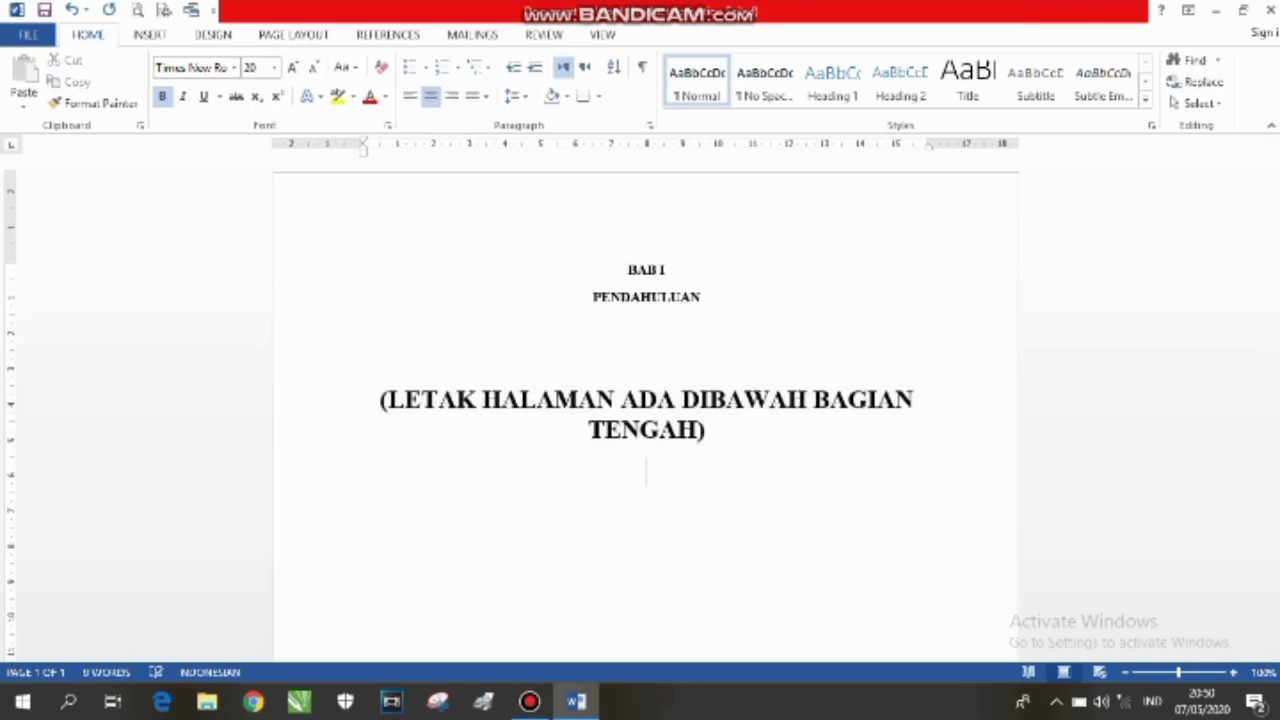
pyautogui.hotkey('ctrl', 'a')
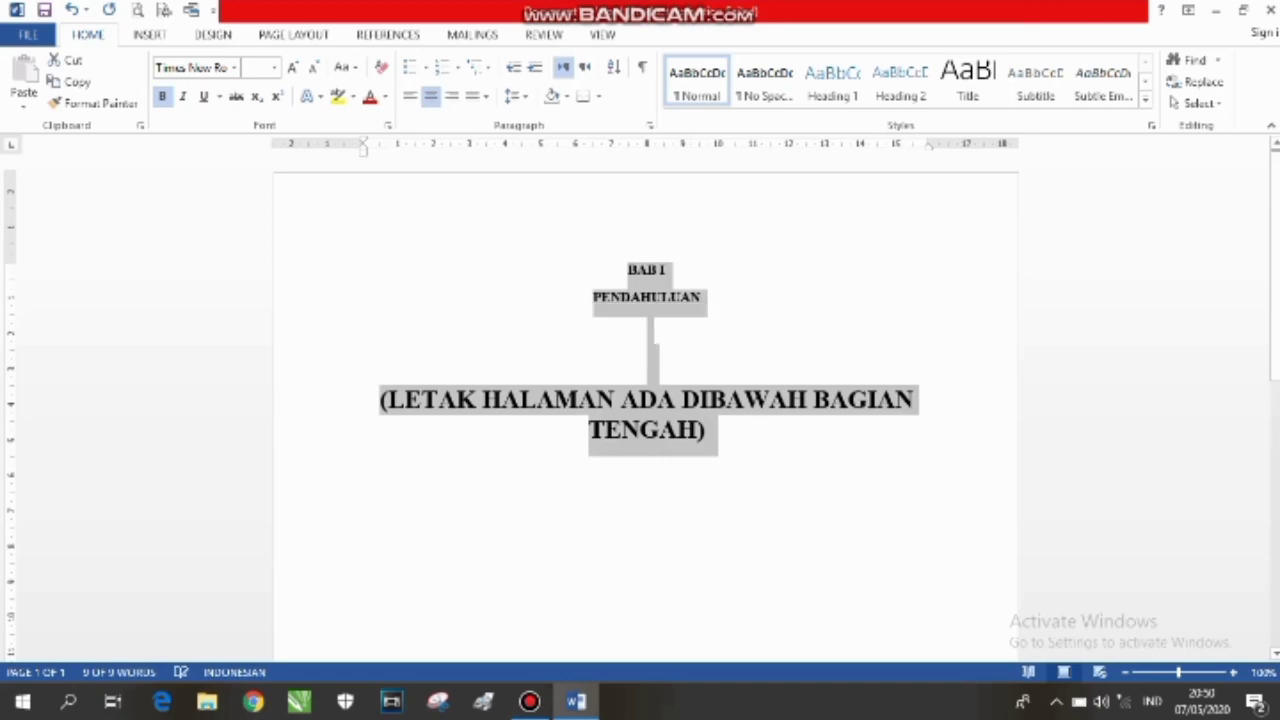
pyautogui.press('Right')
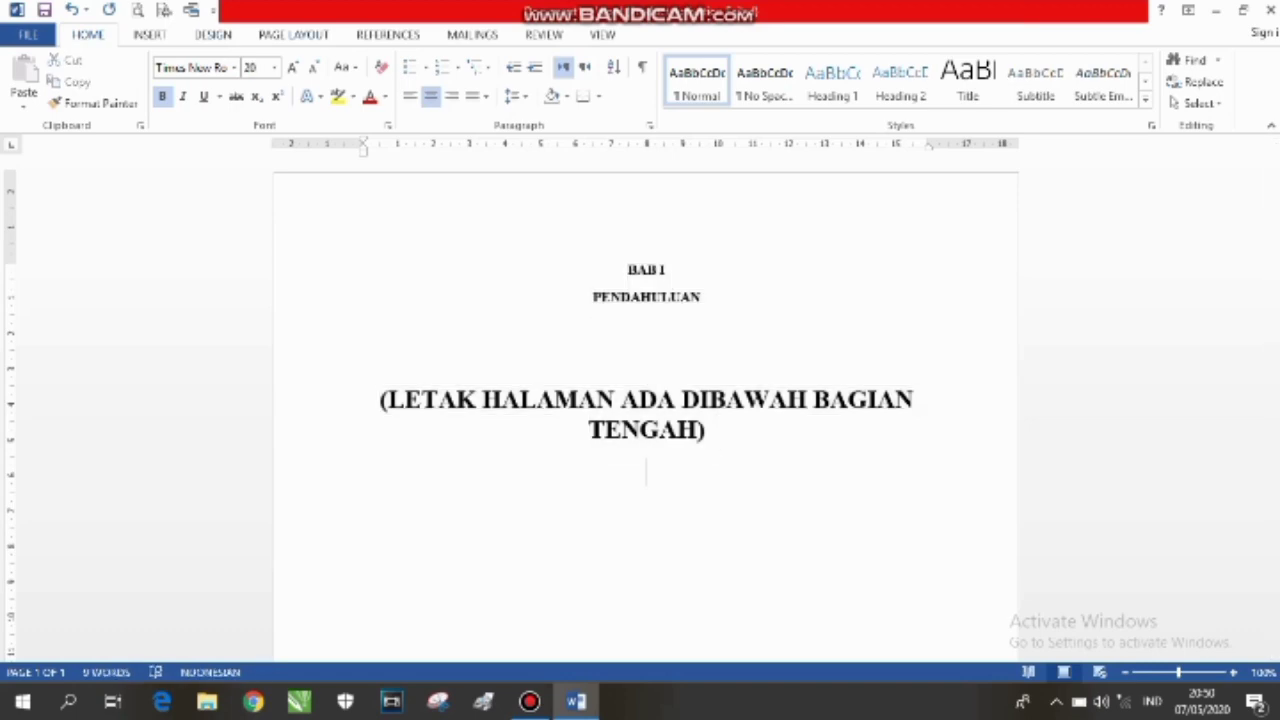
# Insert a break after the note to start a second page
pyautogui.click(293, 34)
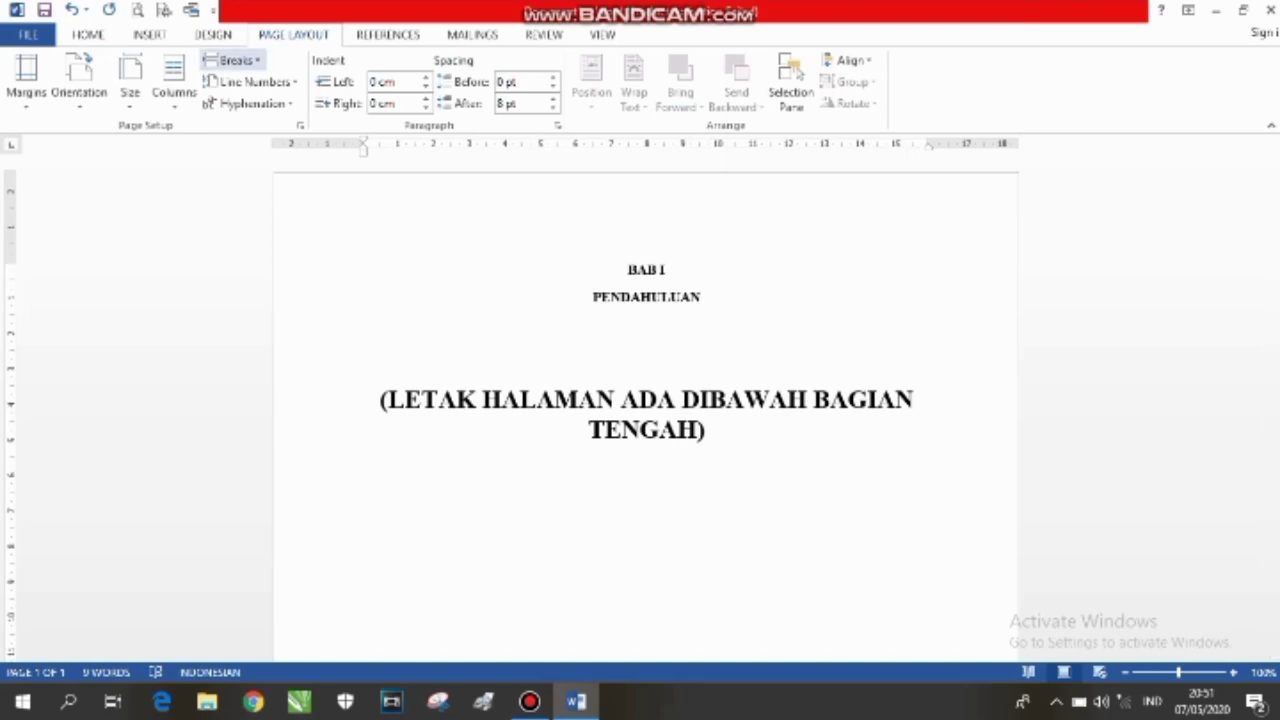
pyautogui.click(236, 60)
pyautogui.click(300, 314)
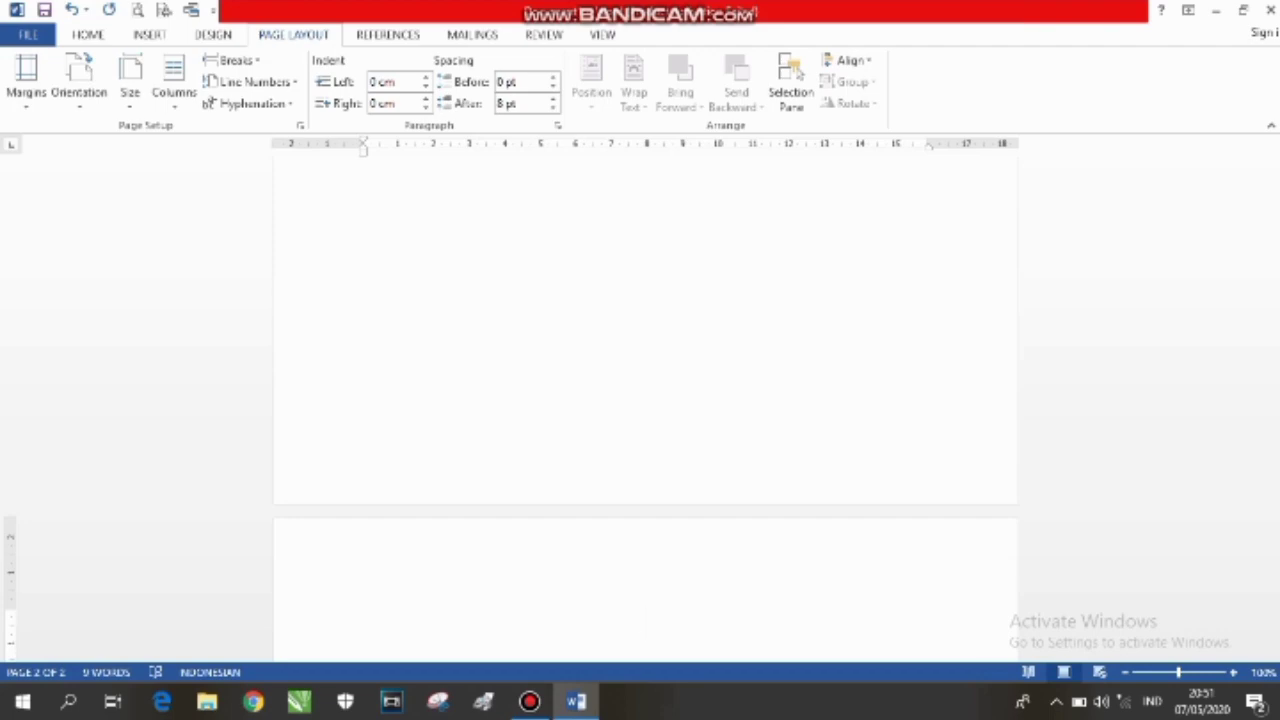
pyautogui.write('PEN')
pyautogui.press('BackSpace')
pyautogui.press('BackSpace')
pyautogui.press('BackSpace')
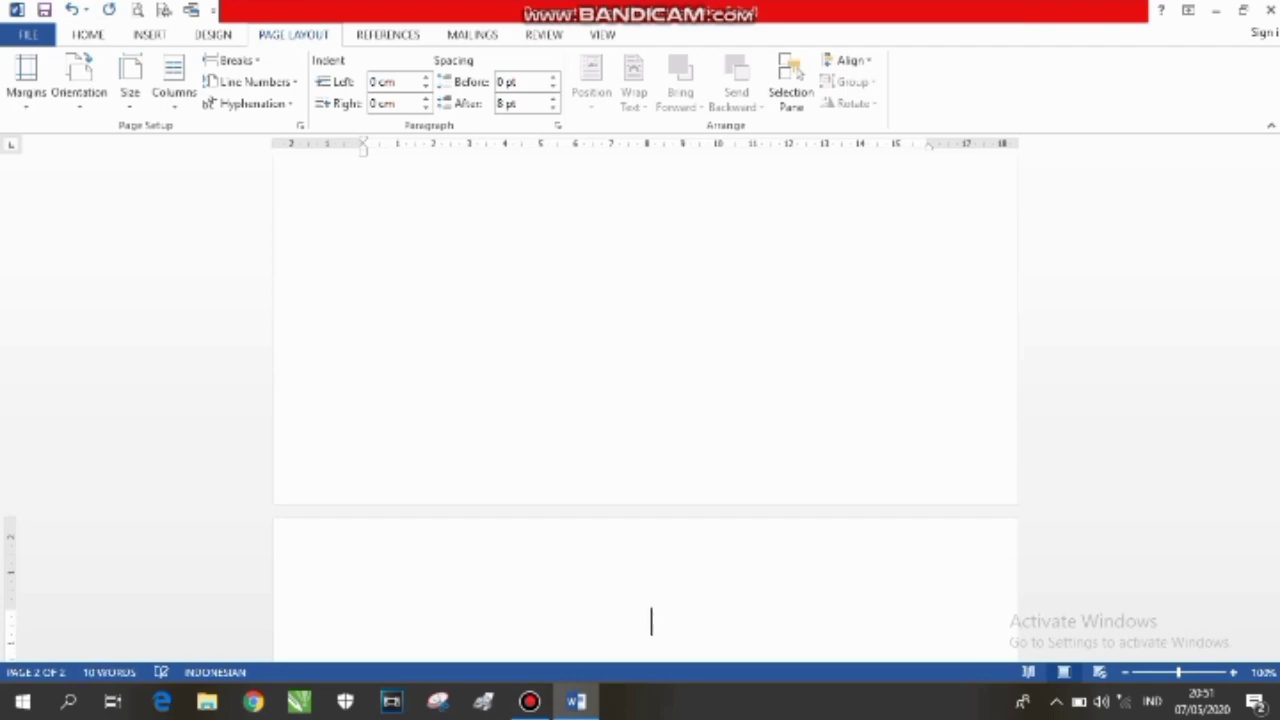
# Enter the line "Pejelasannya dari bab I" at the top of the second page
pyautogui.press('capslock')
pyautogui.write('pejela')
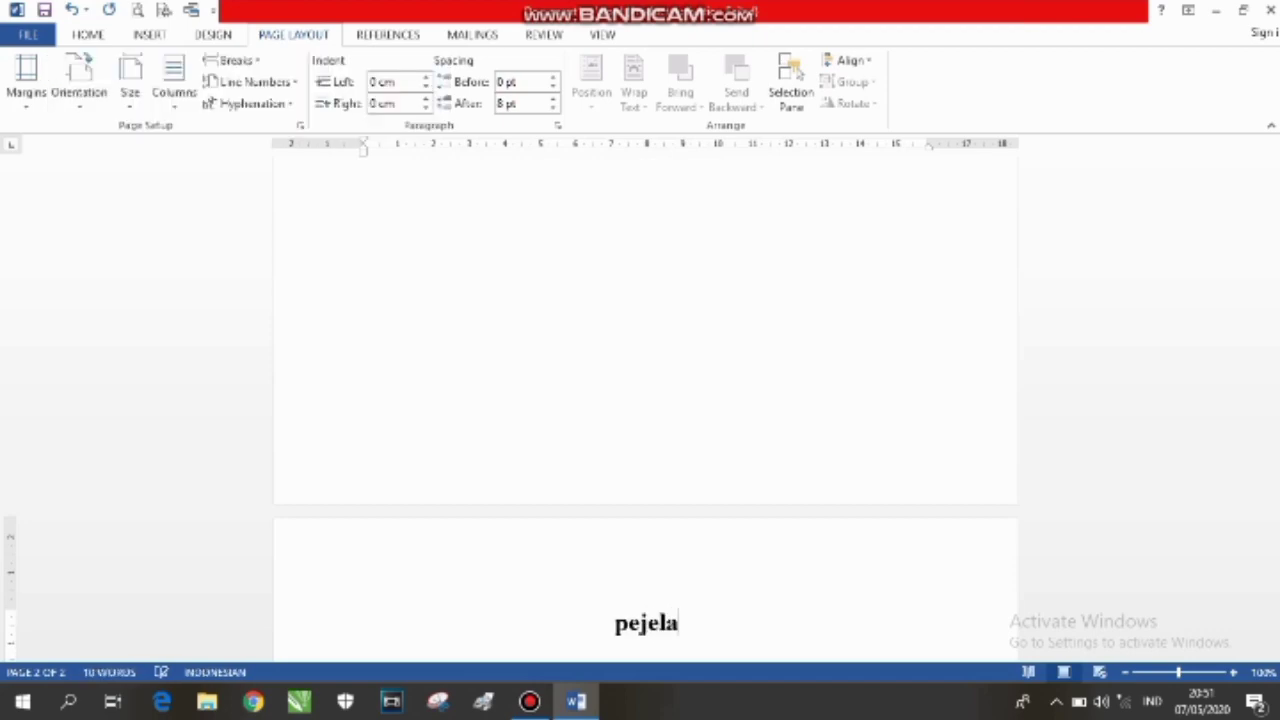
pyautogui.write('sanany')
pyautogui.press('BackSpace')
pyautogui.press('BackSpace')
pyautogui.press('BackSpace')
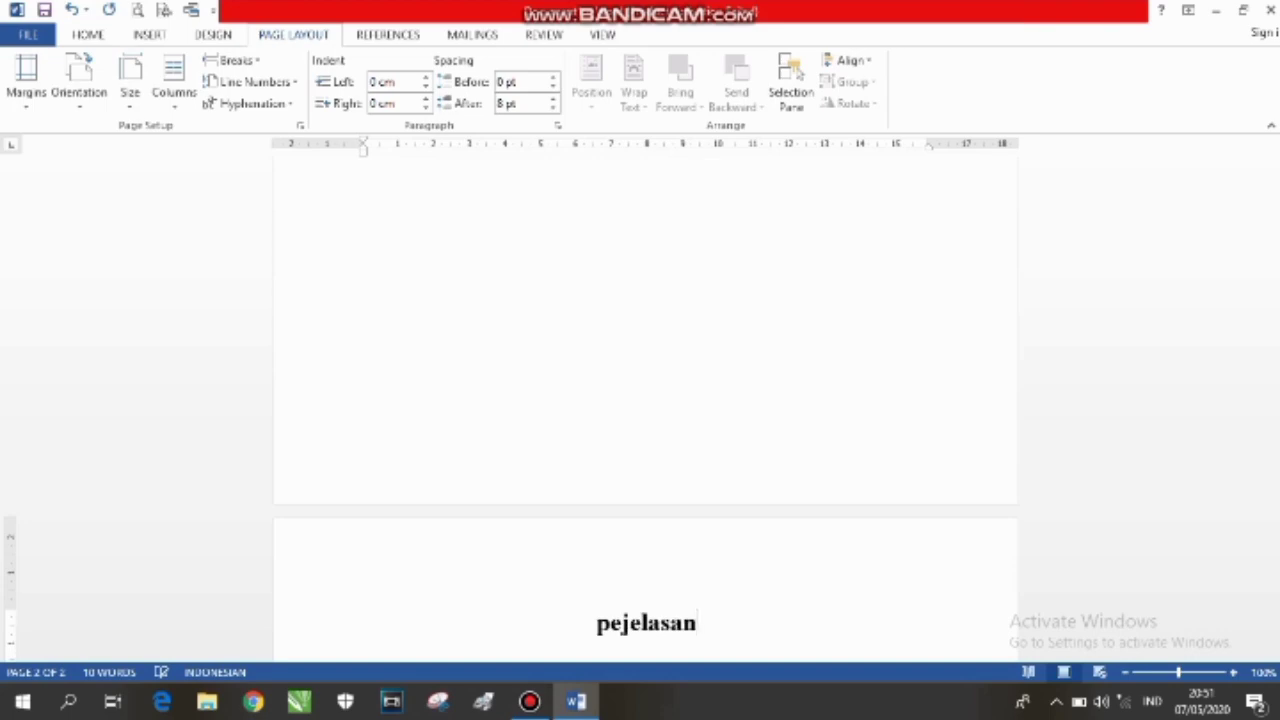
pyautogui.write('nya')
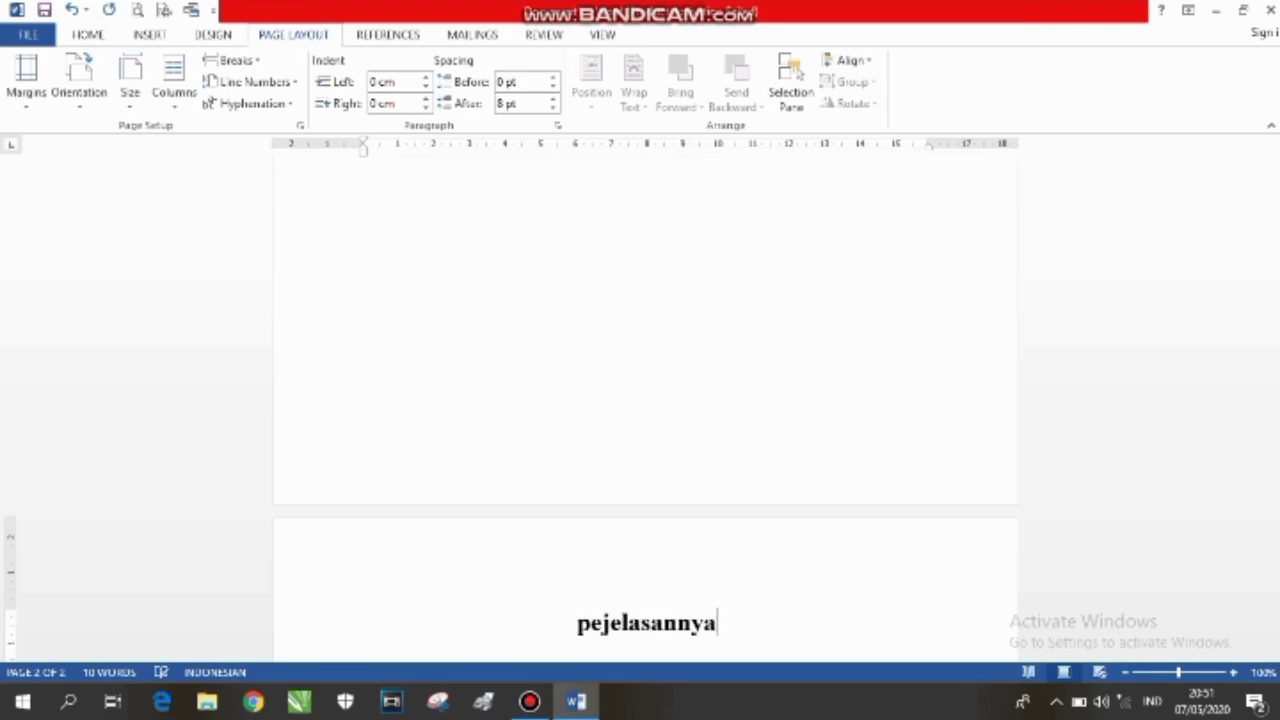
pyautogui.write(' dari')
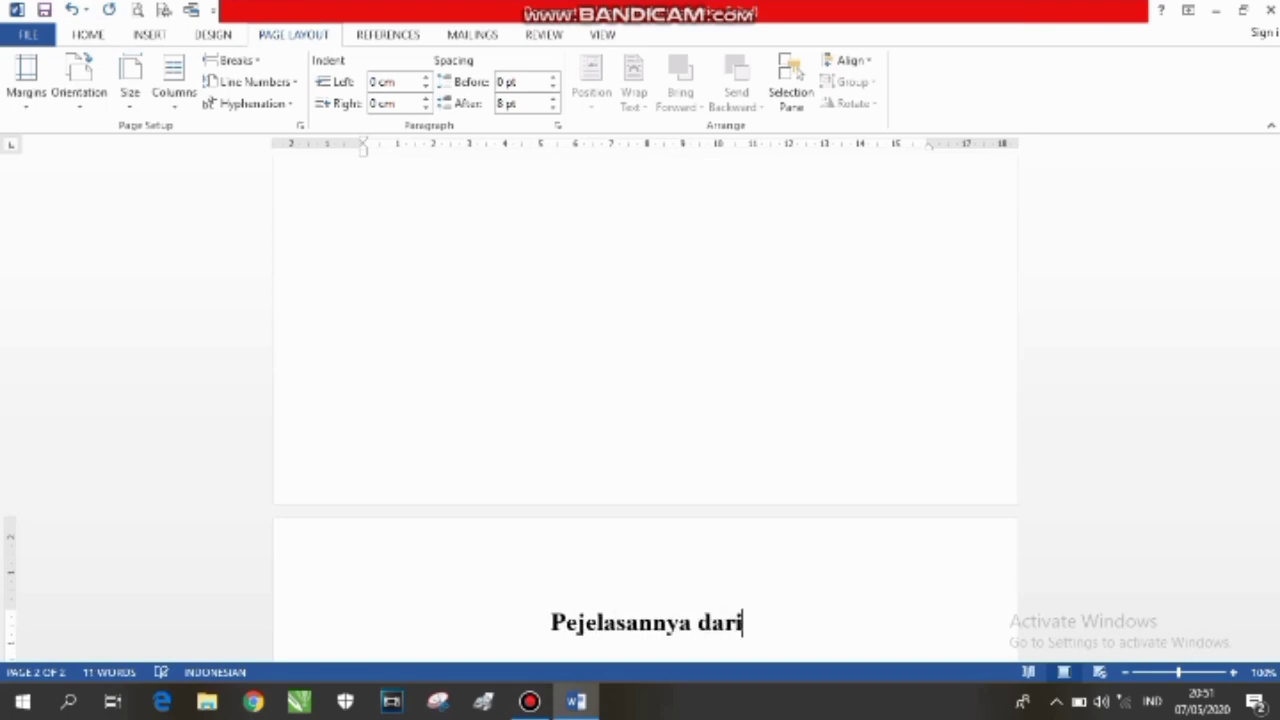
pyautogui.write(' bab I')
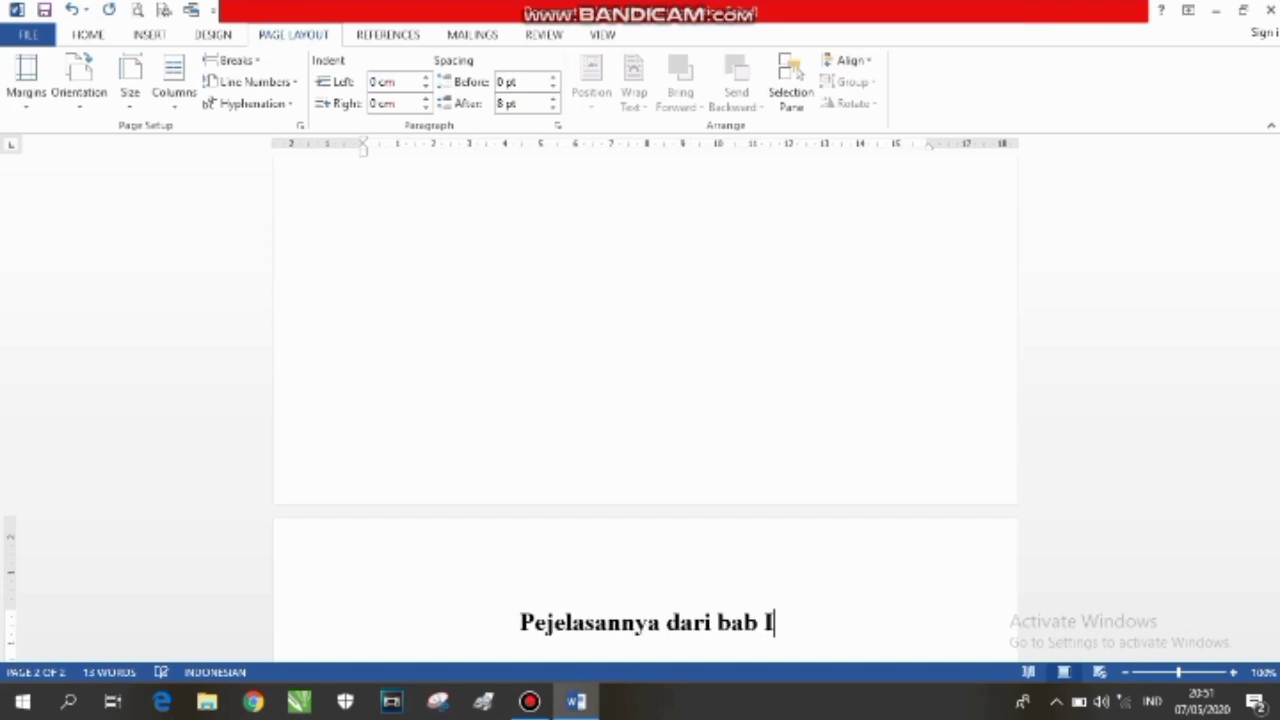
# Add the note "(Letak halaman berada di Pojok kanan atas lembar kerja Microsoft Word)" below the second page's heading, leaving blank space in between
pyautogui.scroll(-4, 646, 622)
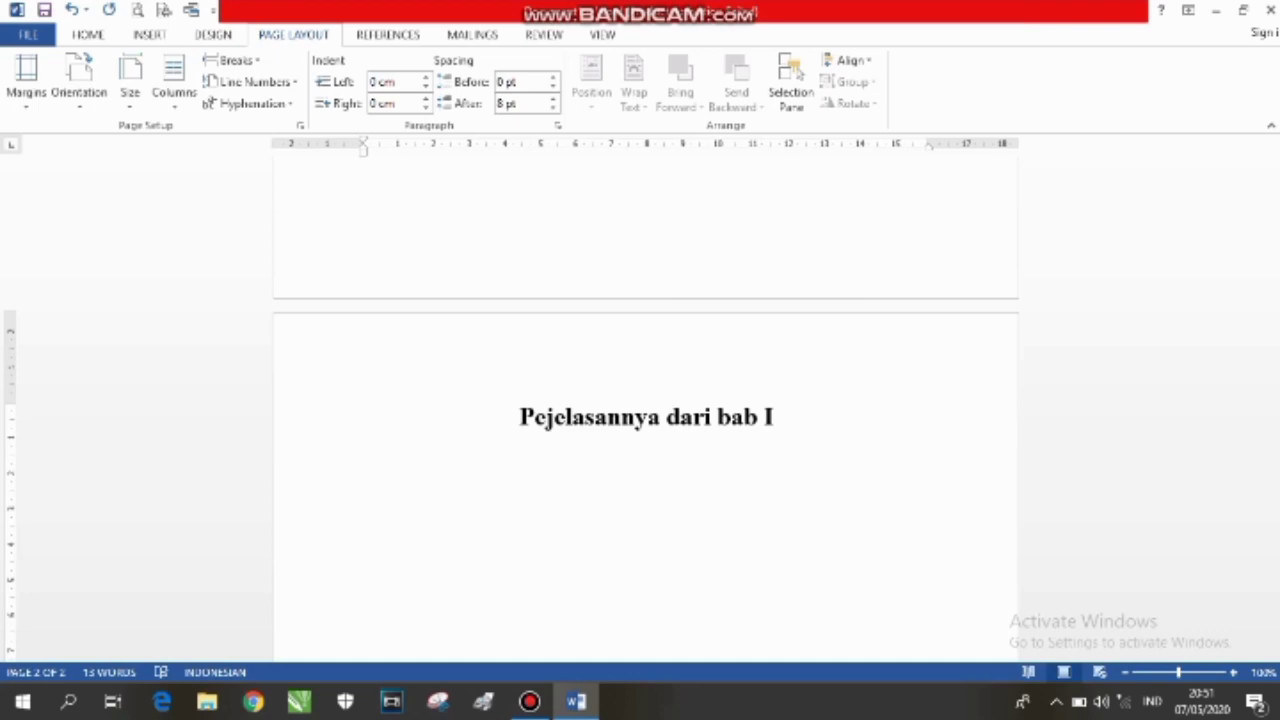
pyautogui.write('Letak halam')
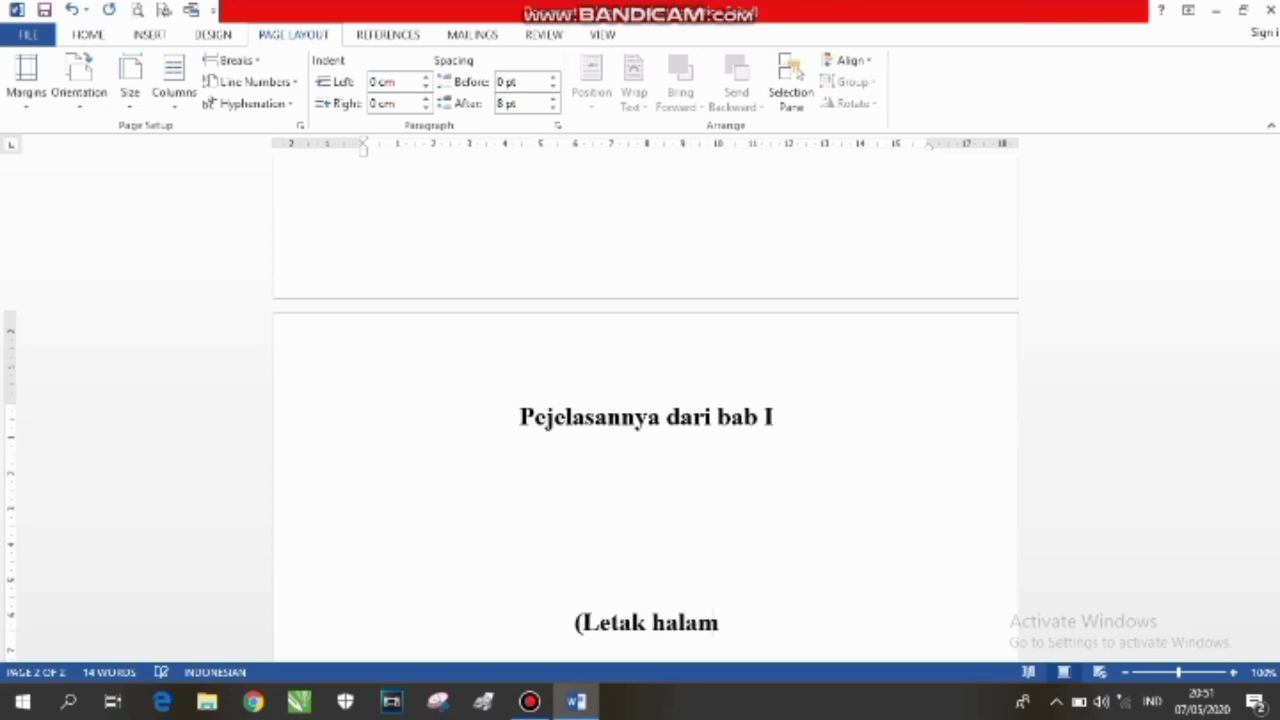
pyautogui.write('an berada')
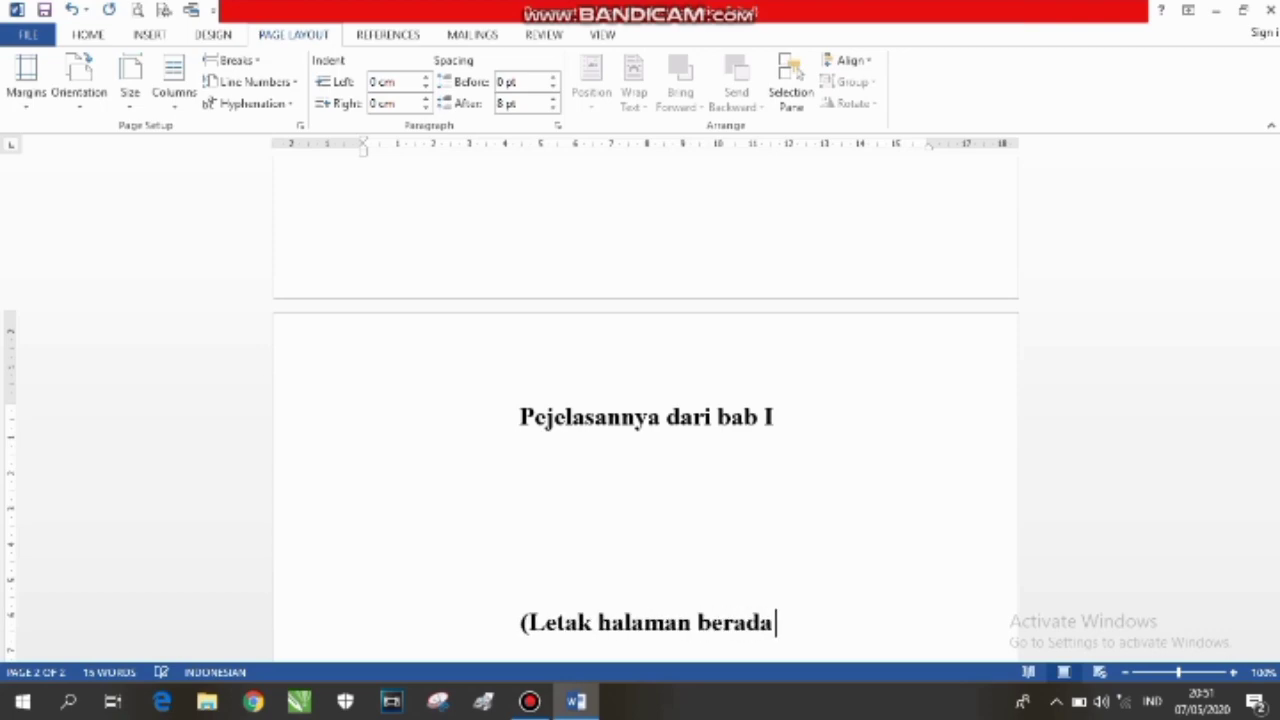
pyautogui.write(' di Poj')
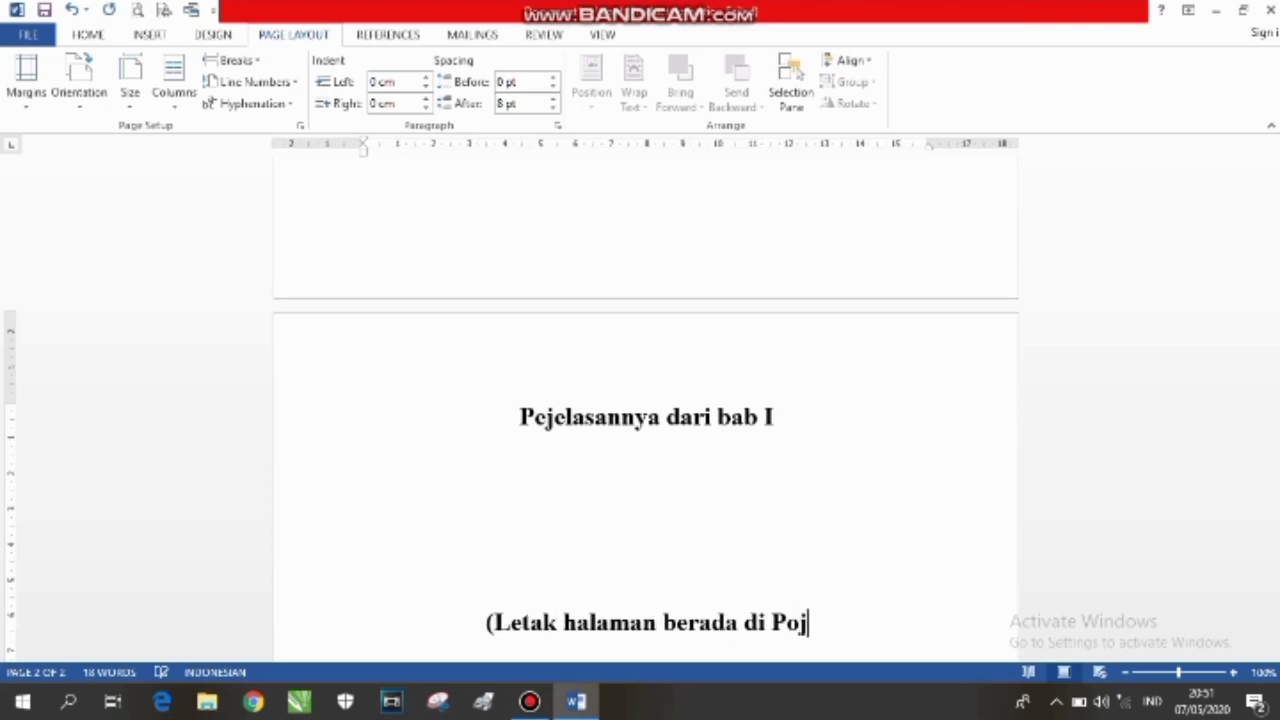
pyautogui.write('ok kanan ')
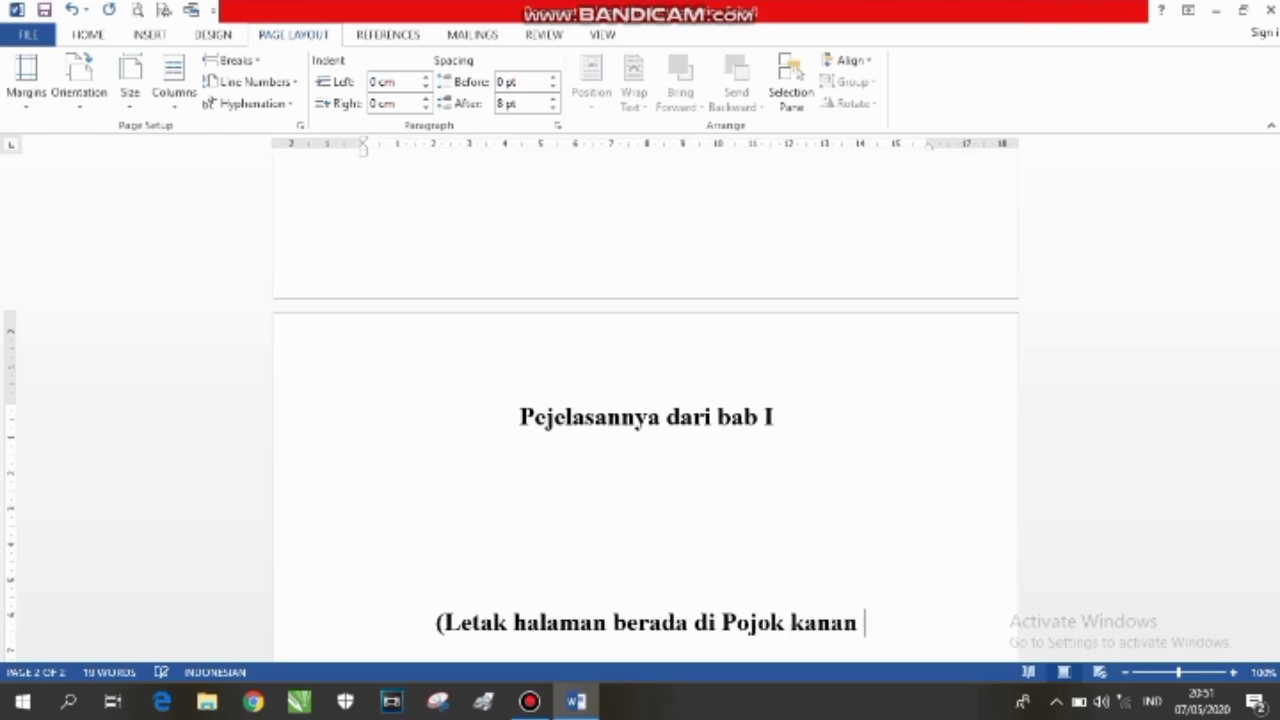
pyautogui.write('atas lembar k')
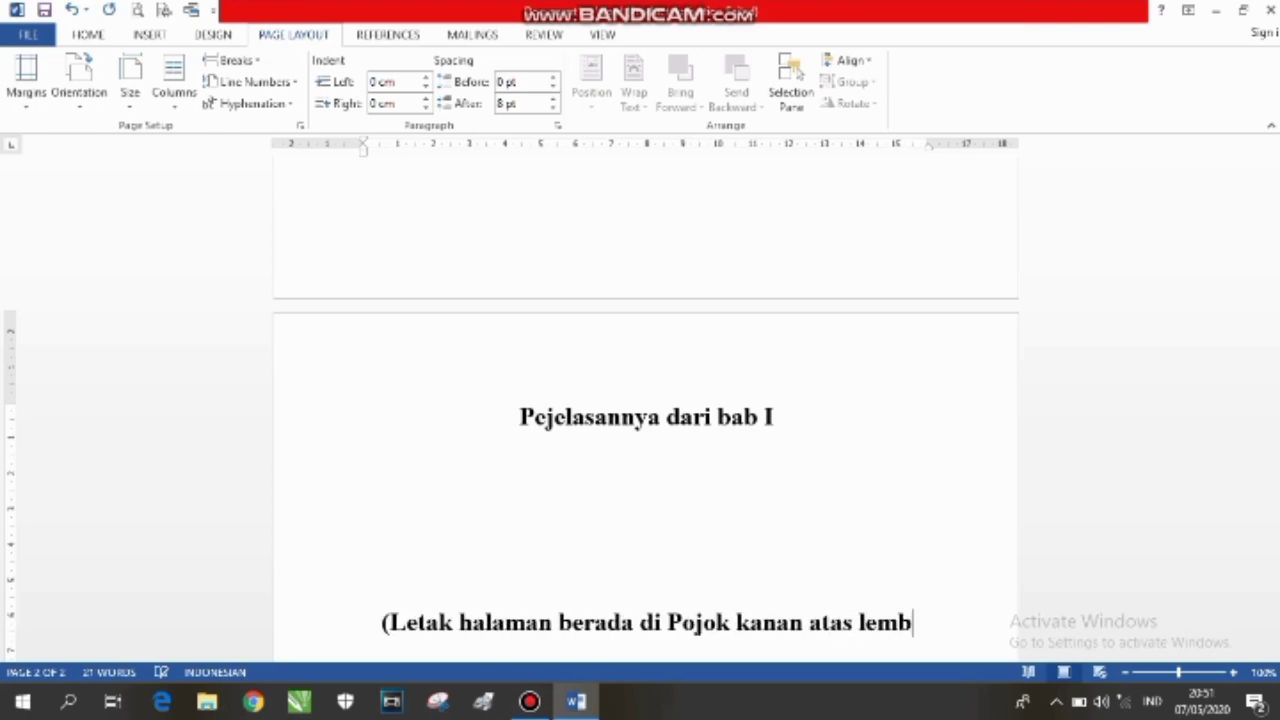
pyautogui.write('ja ')
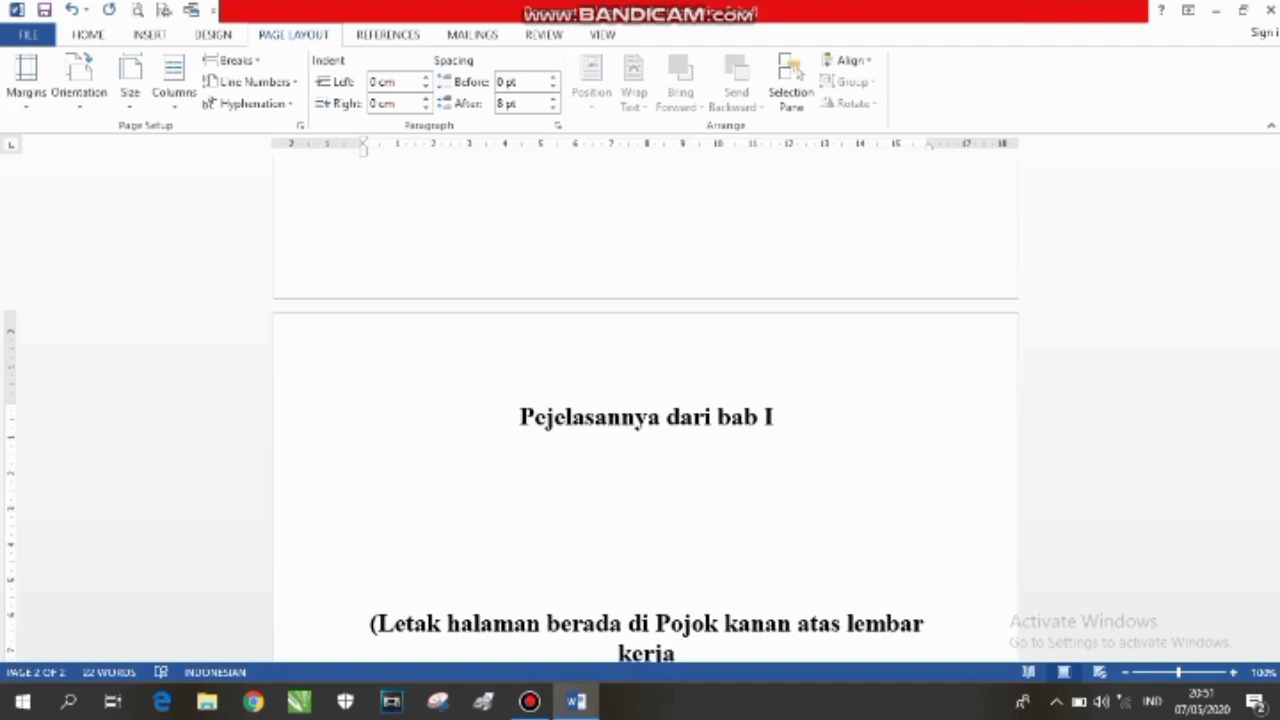
pyautogui.write('Microsoft Word')
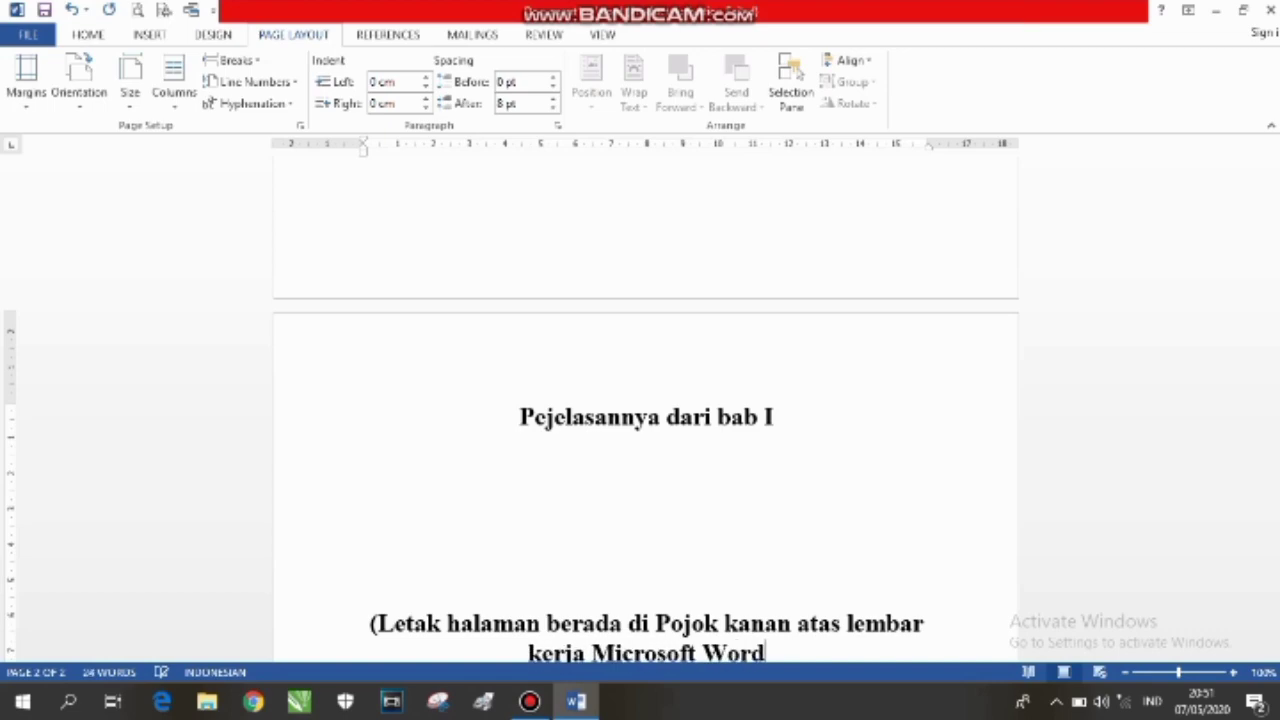
pyautogui.write(')')
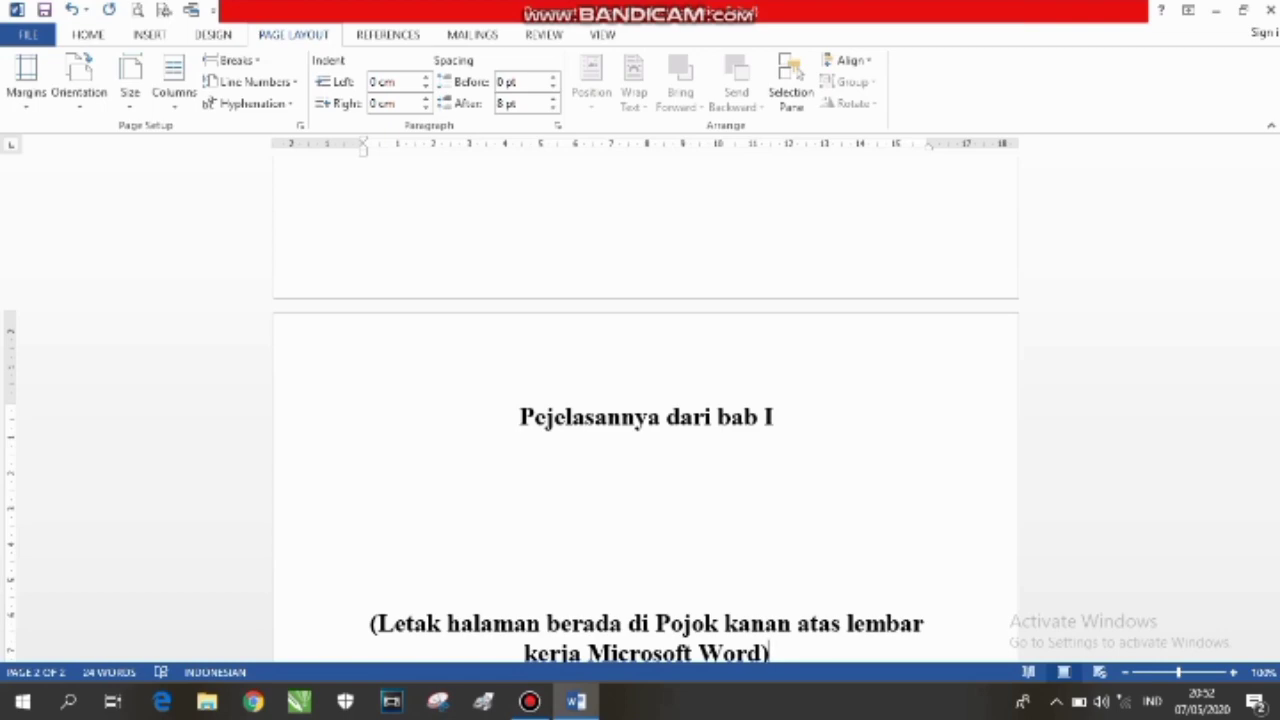
# Insert page numbers at the top of the page in the right-aligned Plain Number 3 style
pyautogui.moveTo(1275, 468)
pyautogui.mouseDown()
pyautogui.moveTo(1275, 330)
pyautogui.moveTo(1275, 446)
pyautogui.mouseUp()
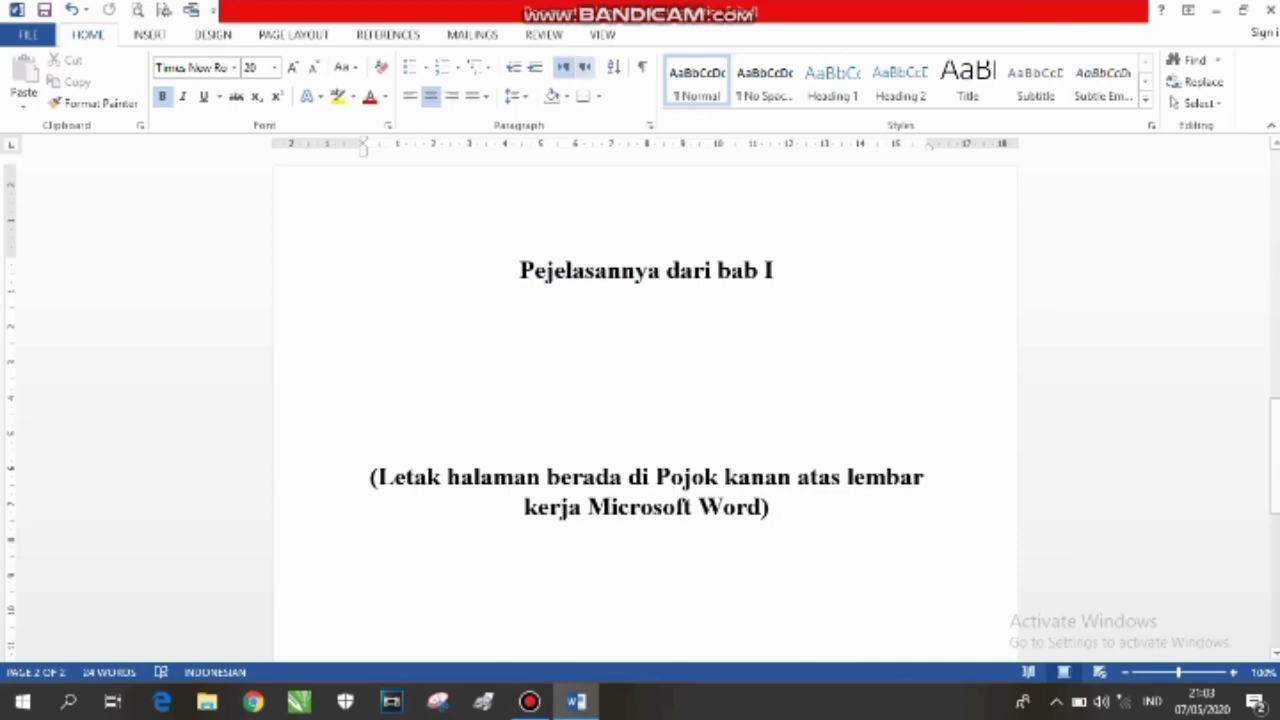
pyautogui.click(149, 35)
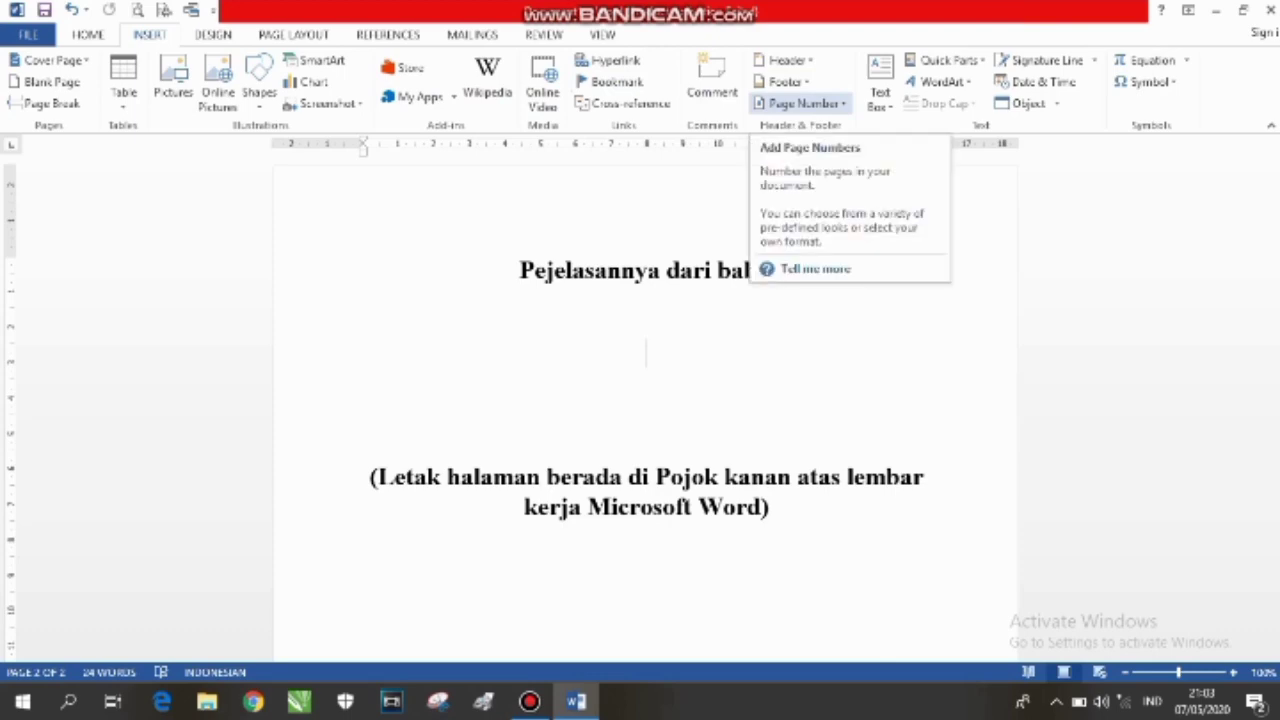
pyautogui.click(803, 103)
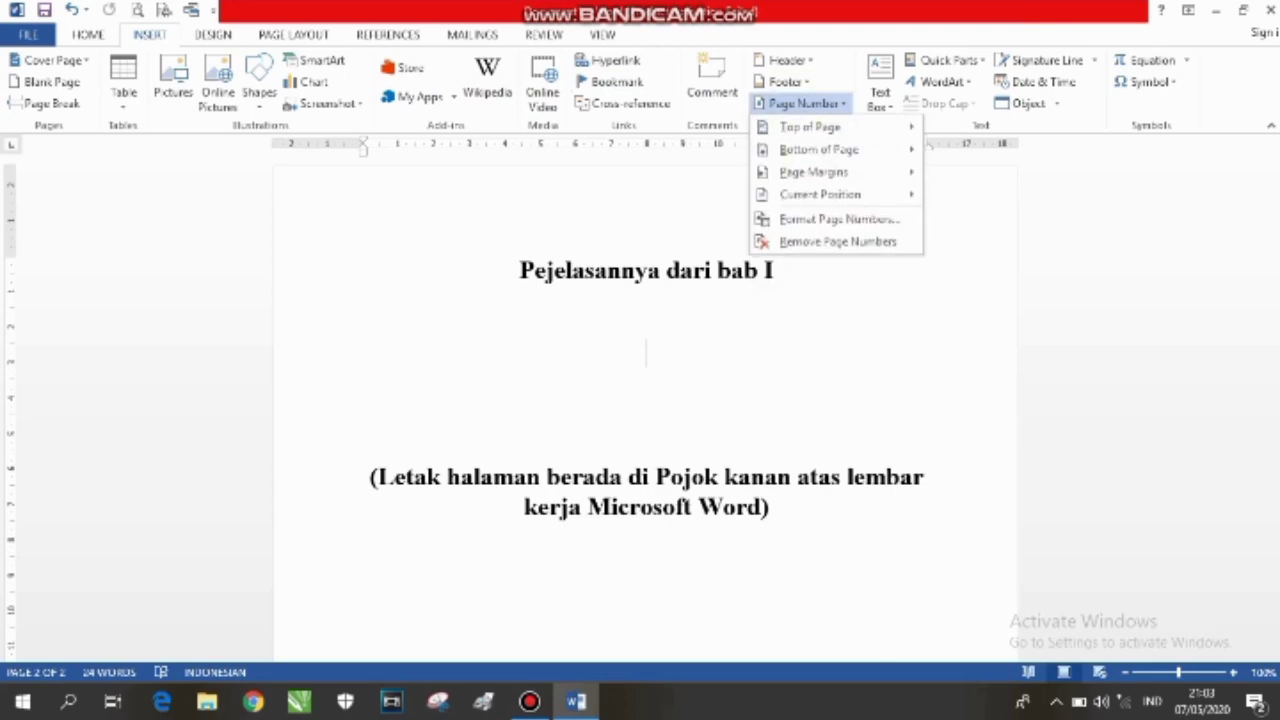
pyautogui.moveTo(810, 127)
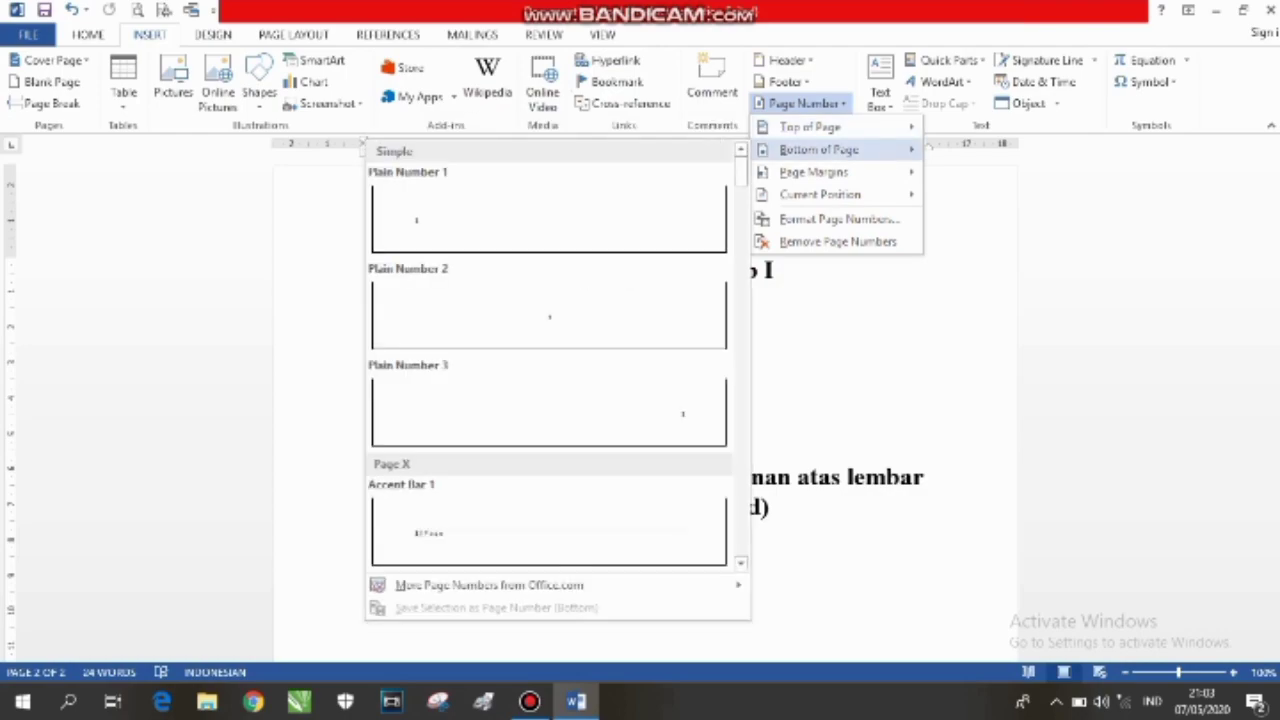
pyautogui.moveTo(813, 172)
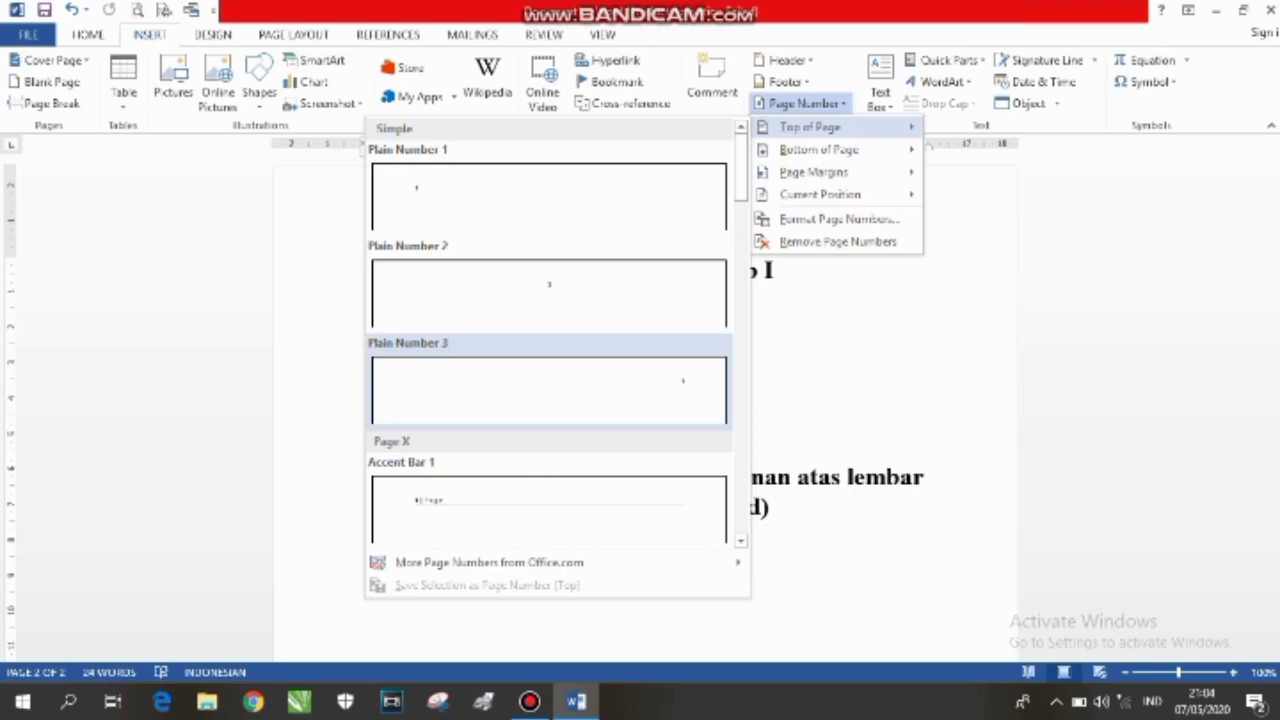
pyautogui.click(548, 390)
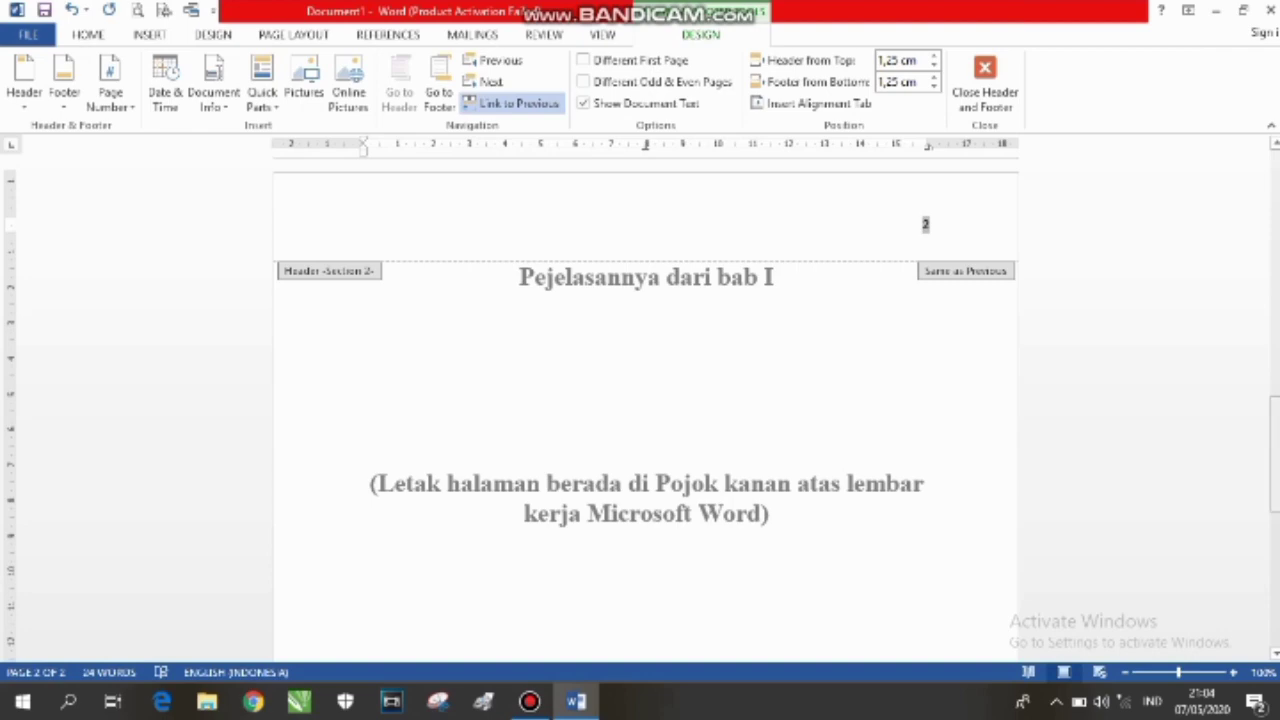
# Examine the page-number positions on the chapter title page and the explanation page, leaving header editing
pyautogui.scroll(5, 925, 224)
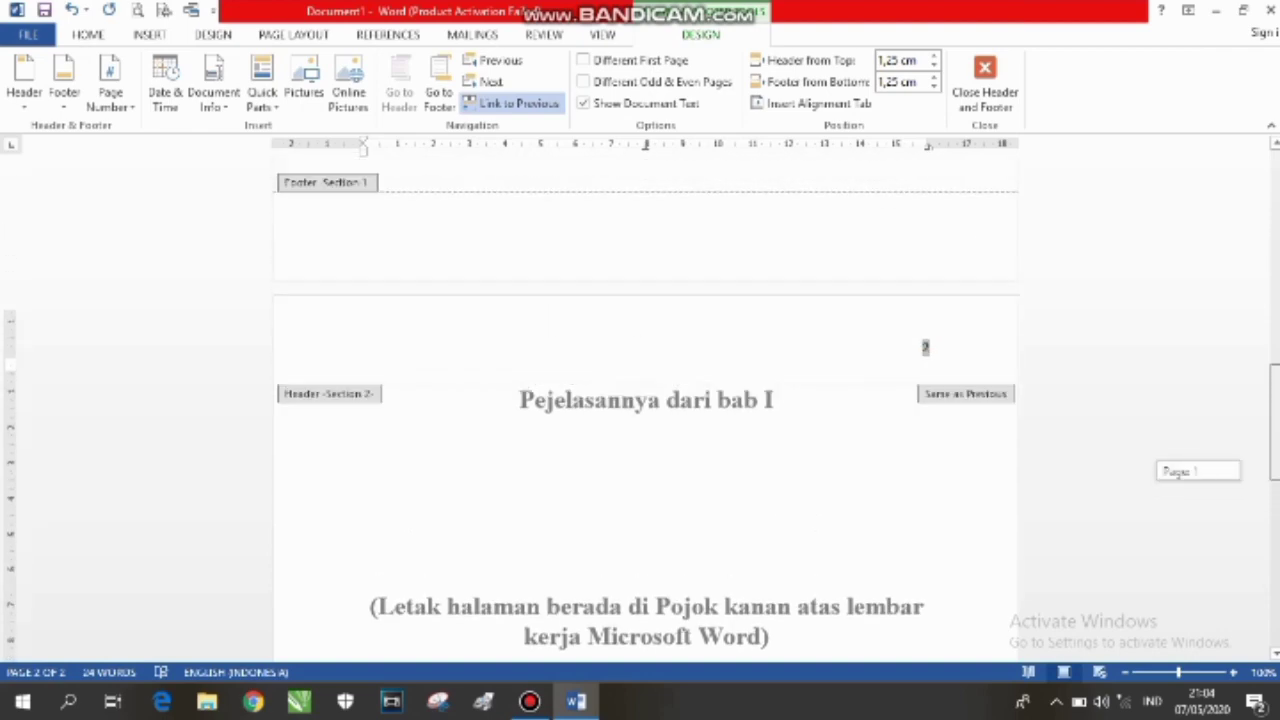
pyautogui.scroll(-5, 646, 400)
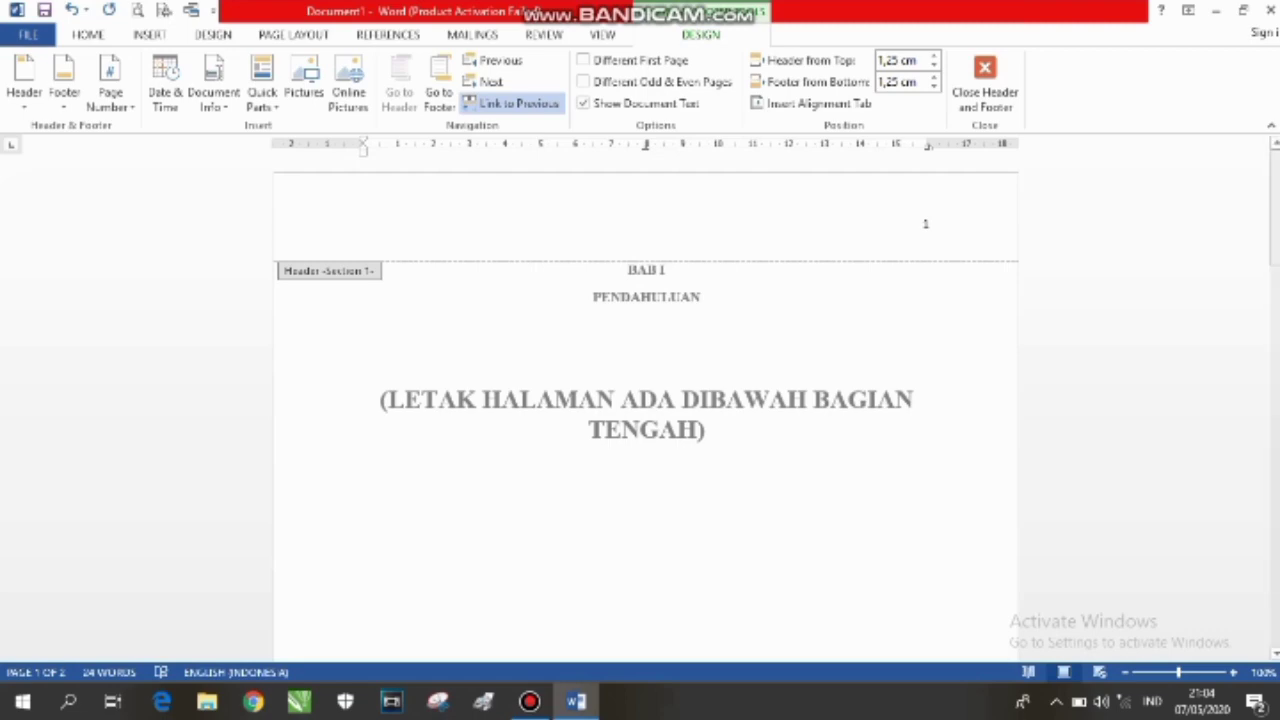
pyautogui.scroll(3, 646, 400)
pyautogui.scroll(-5, 646, 400)
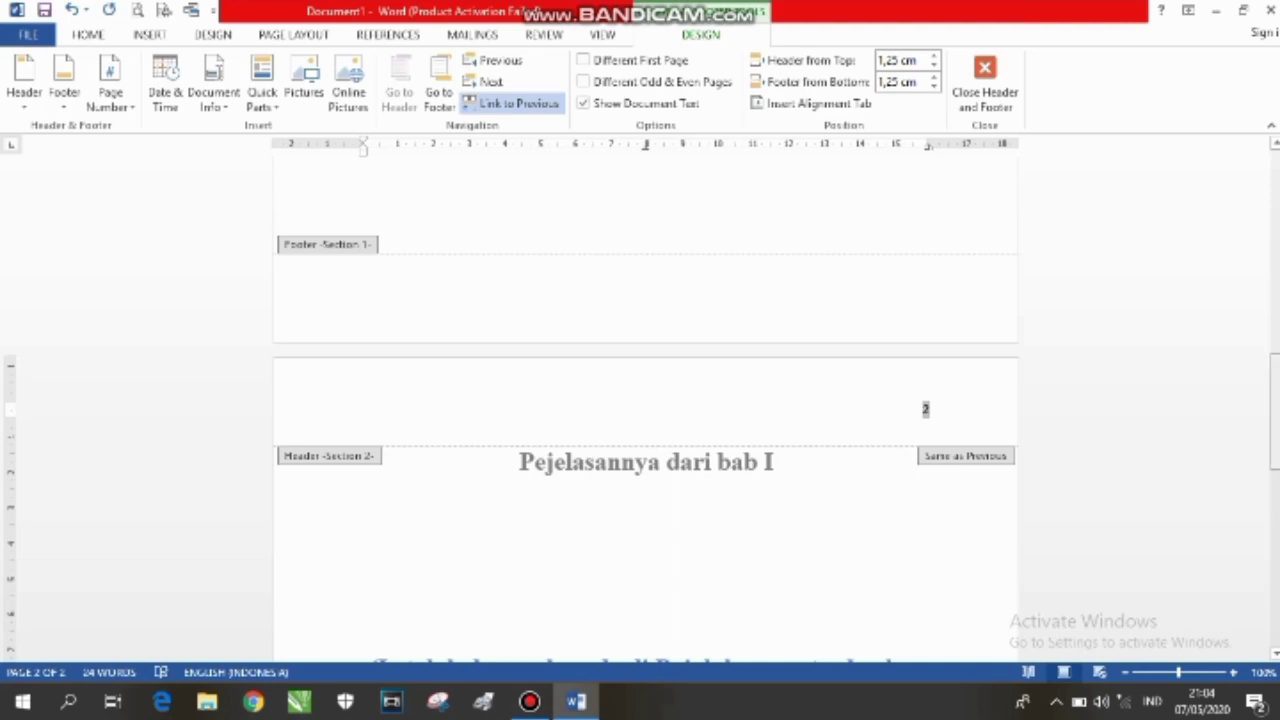
pyautogui.scroll(3, 646, 400)
pyautogui.scroll(10, 646, 400)
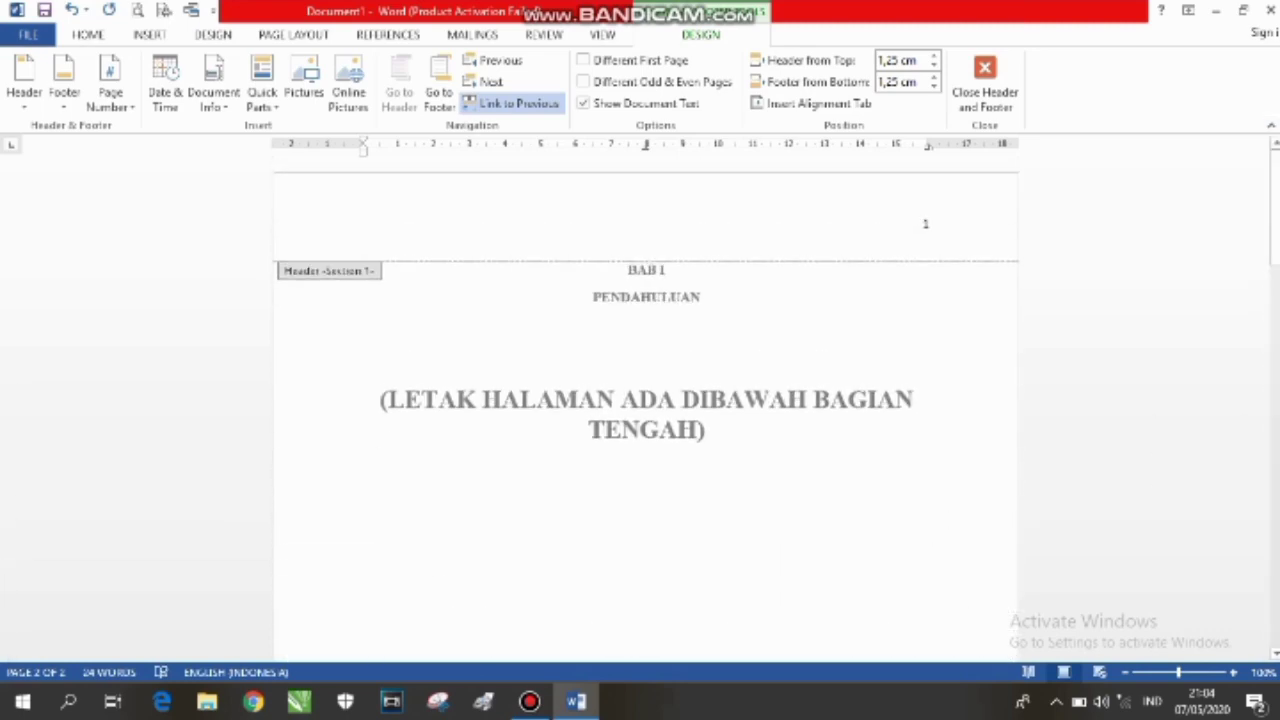
pyautogui.doubleClick(646, 472)
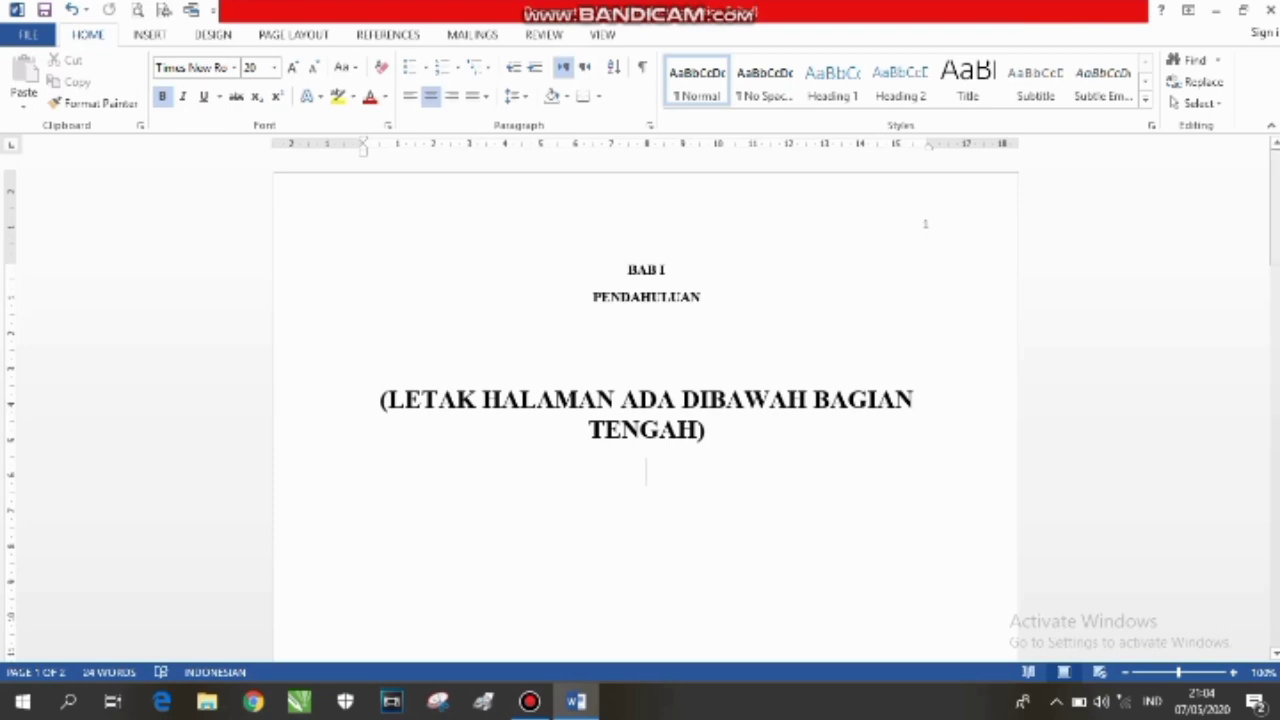
pyautogui.scroll(-10, 646, 400)
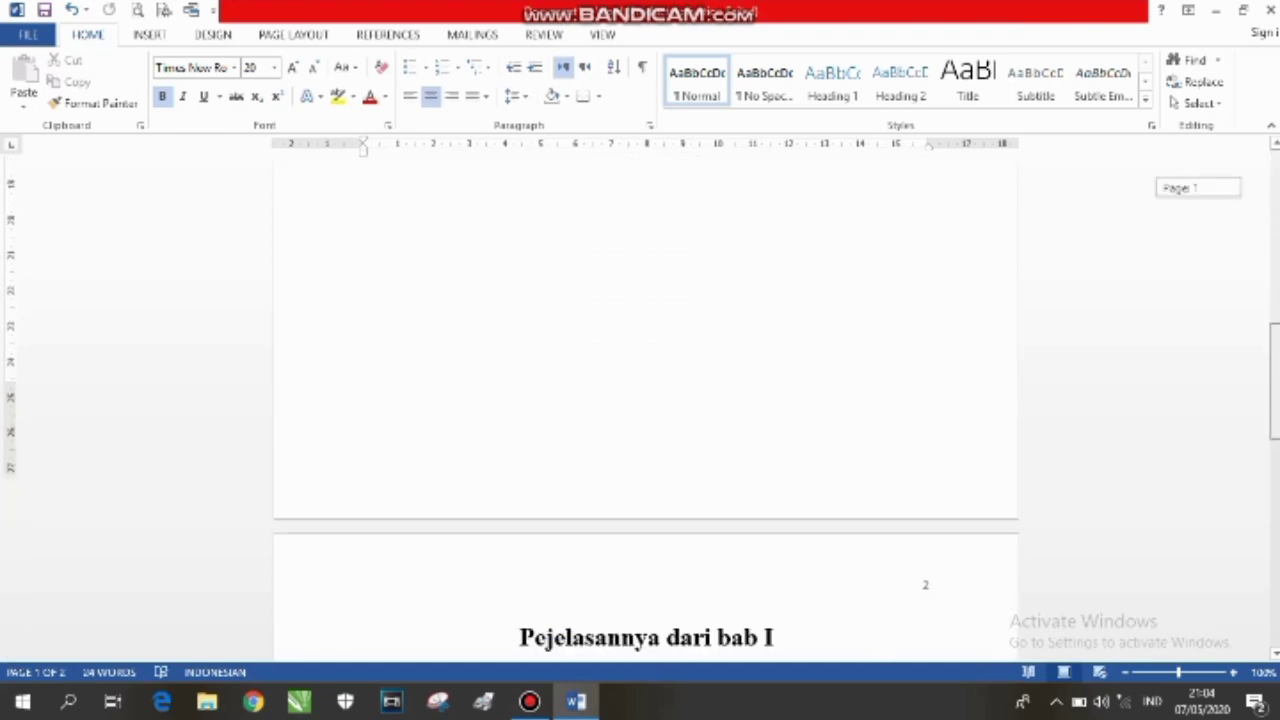
pyautogui.moveTo(1275, 378)
pyautogui.mouseDown()
pyautogui.moveTo(1275, 398)
pyautogui.moveTo(1275, 382)
pyautogui.mouseUp()
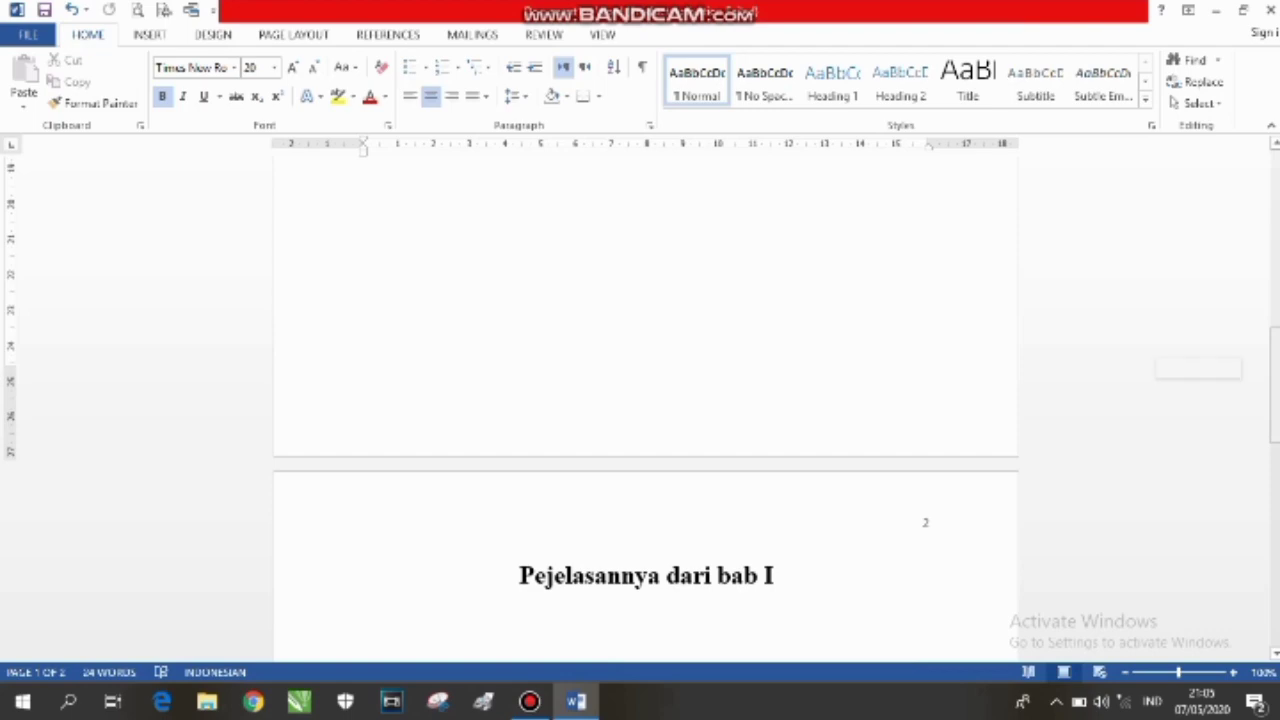
pyautogui.moveTo(1275, 368)
pyautogui.mouseDown()
pyautogui.moveTo(1275, 413)
pyautogui.moveTo(1275, 226)
pyautogui.moveTo(1275, 389)
pyautogui.mouseUp()
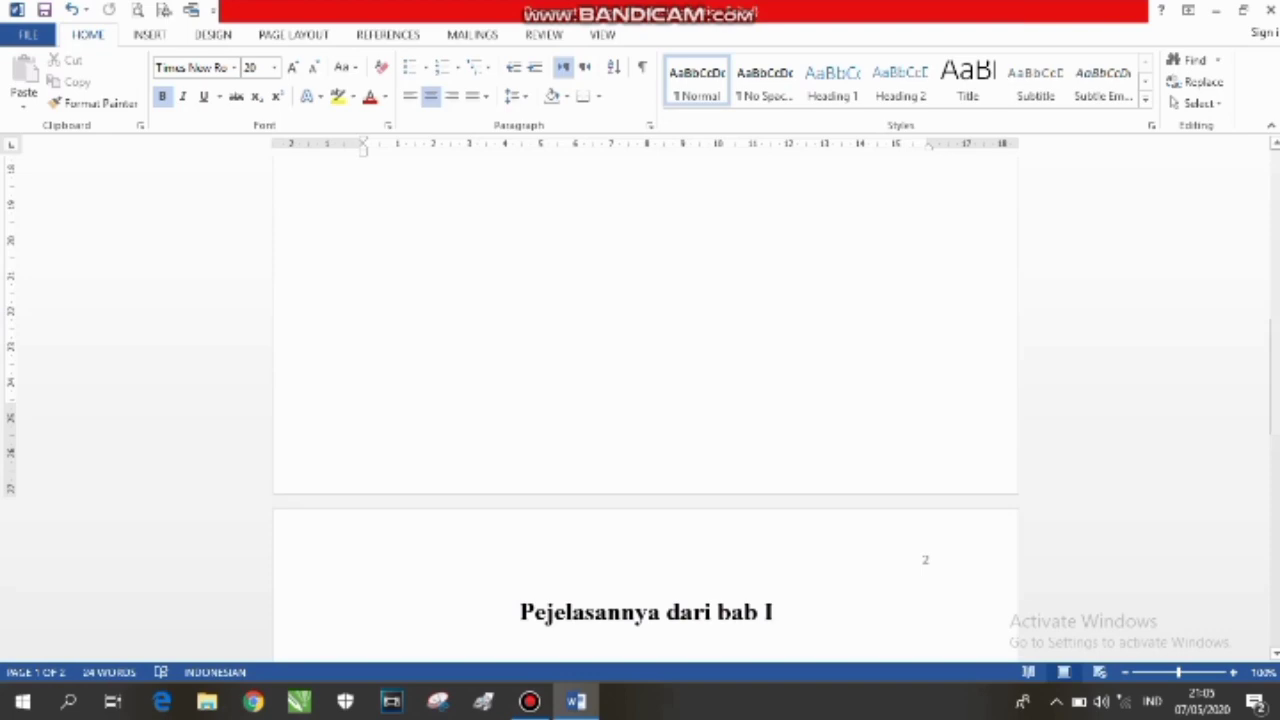
pyautogui.moveTo(1275, 352)
pyautogui.mouseDown()
pyautogui.moveTo(1275, 369)
pyautogui.moveTo(1275, 210)
pyautogui.moveTo(1275, 347)
pyautogui.mouseUp()
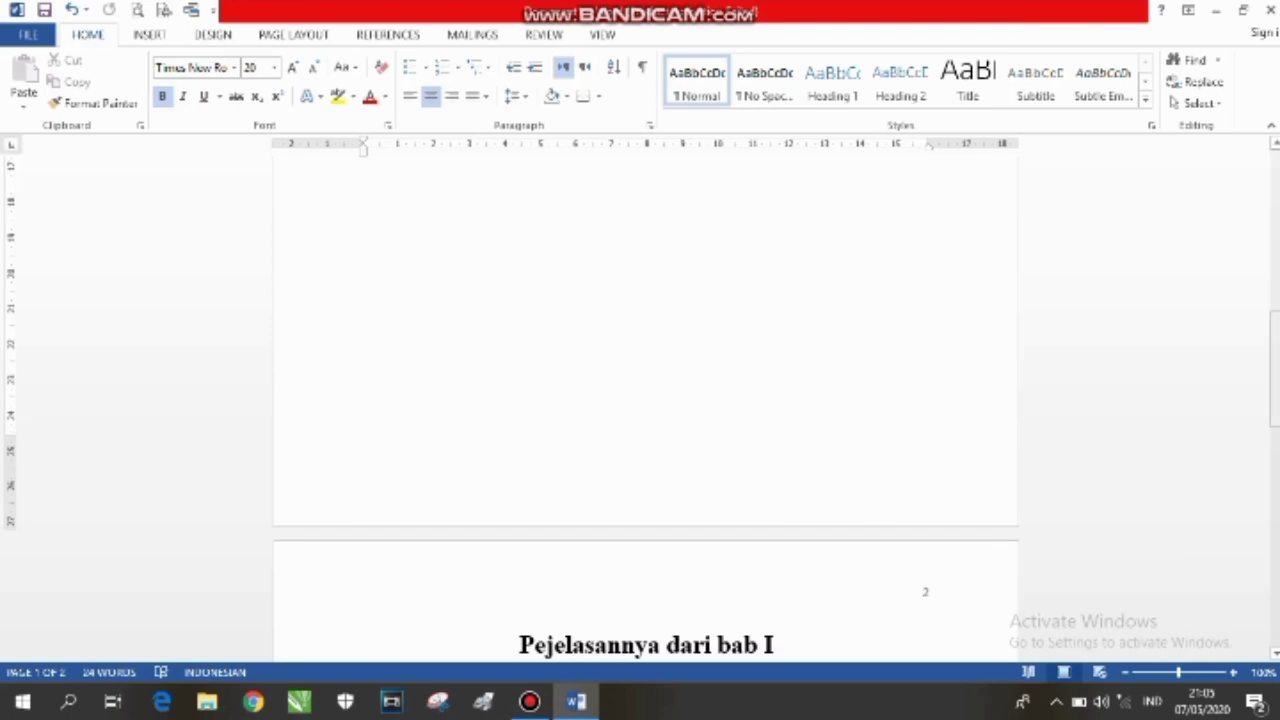
pyautogui.moveTo(1274, 380); pyautogui.dragTo(1274, 310)
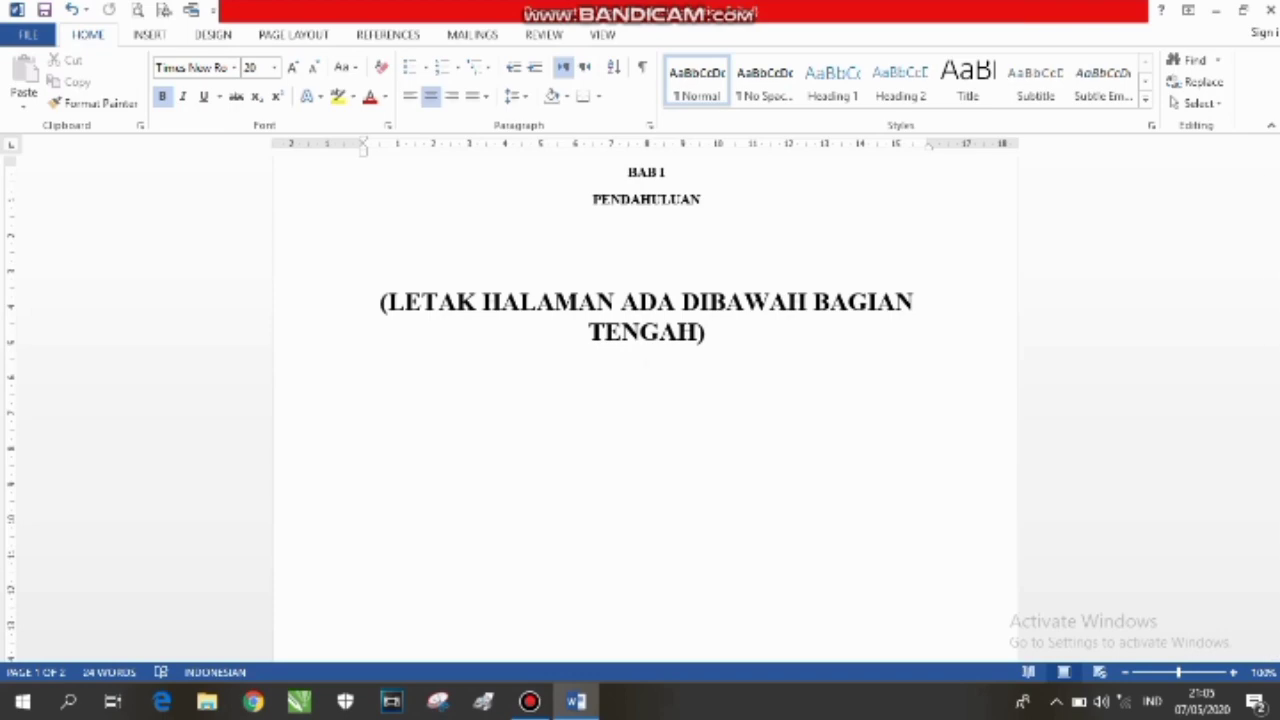
pyautogui.moveTo(1275, 247); pyautogui.dragTo(1275, 222)
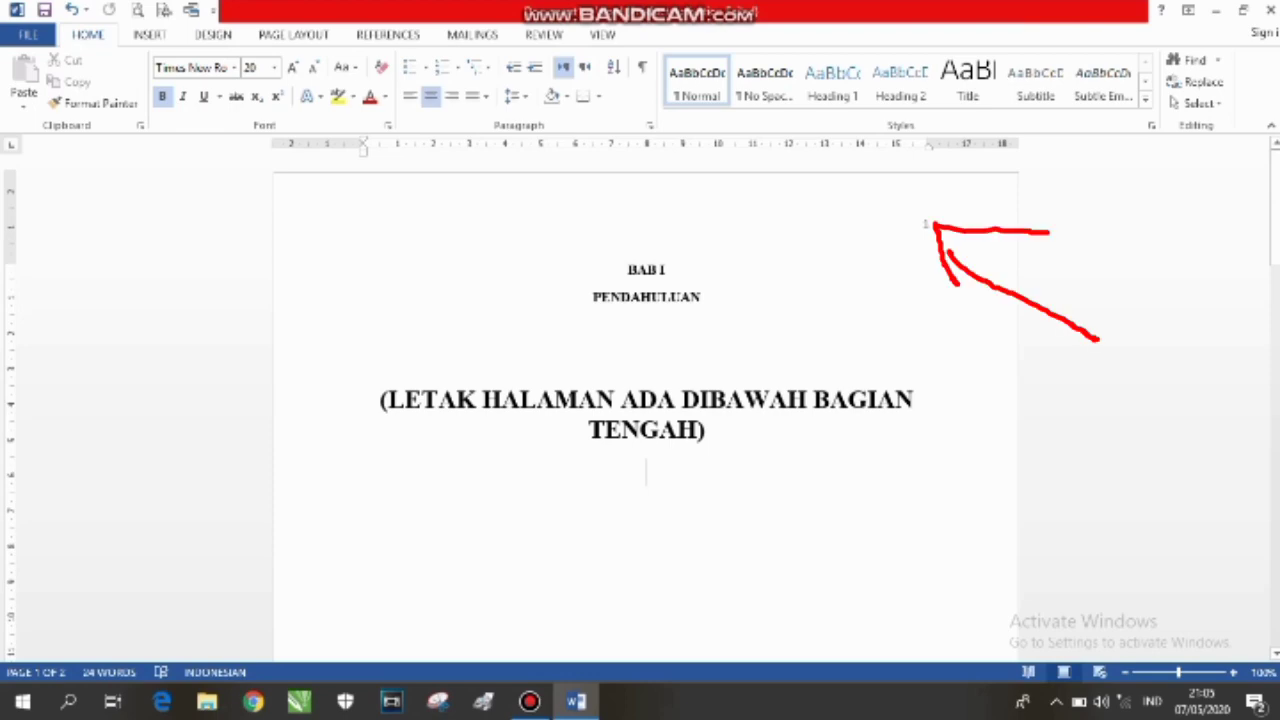
# Turn on Different First Page for the header of the chapter title page and check both pages
pyautogui.doubleClick(925, 225)
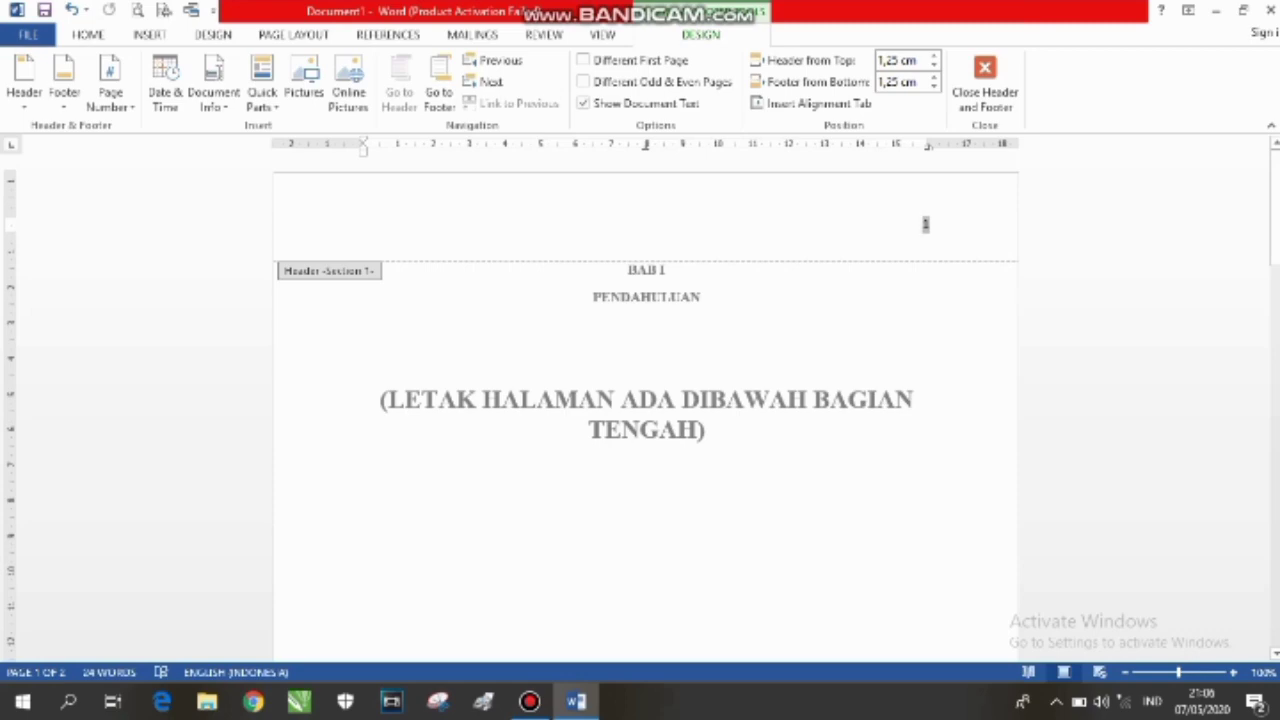
pyautogui.doubleClick(927, 224)
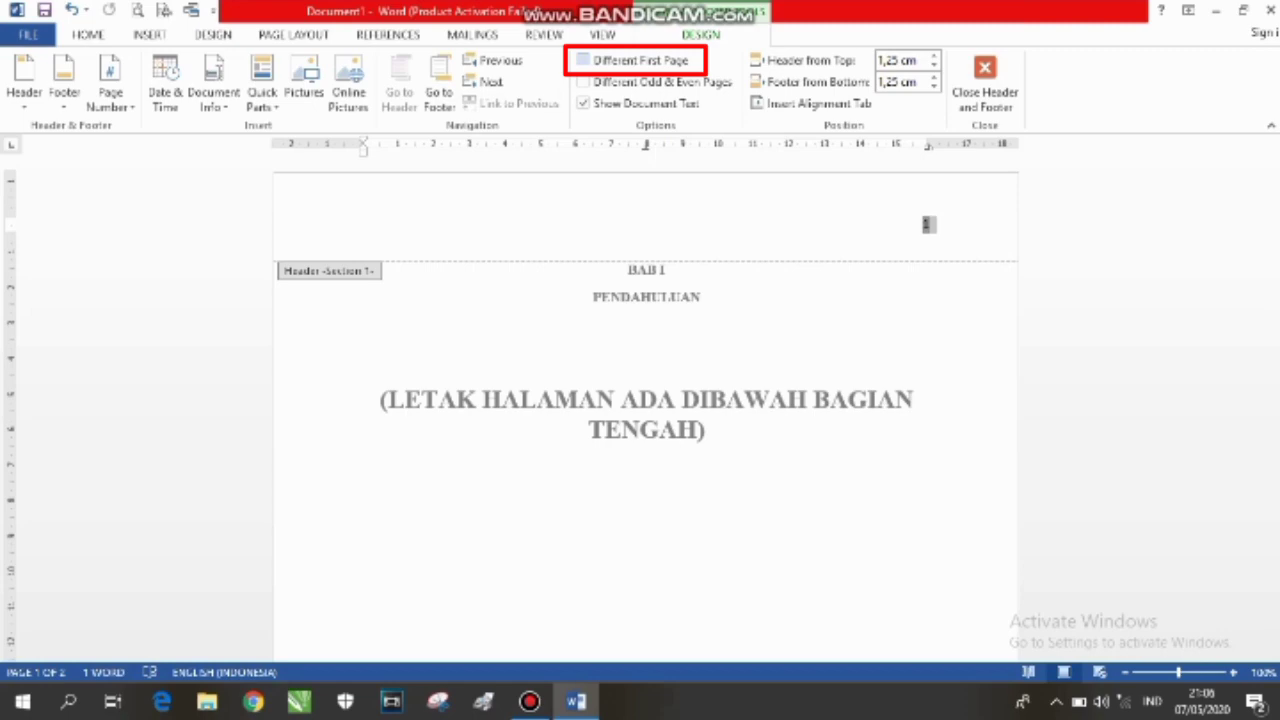
pyautogui.click(583, 60)
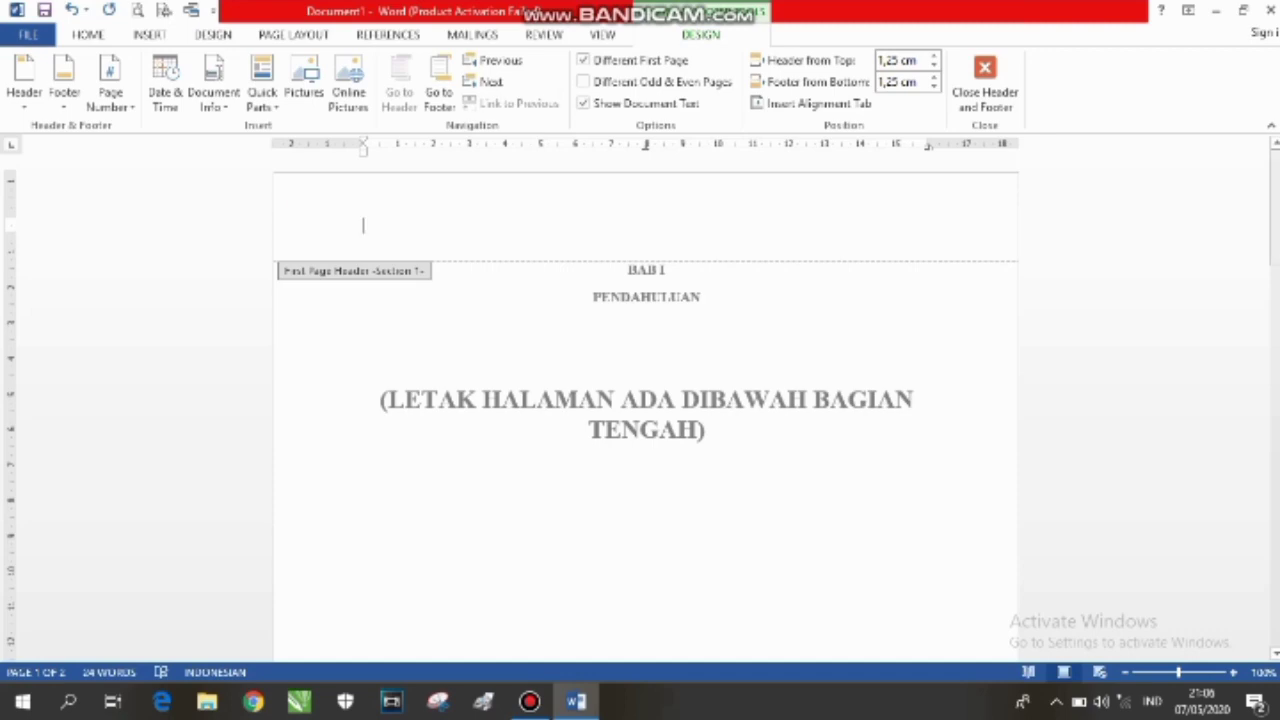
pyautogui.moveTo(1274, 205); pyautogui.dragTo(1274, 367)
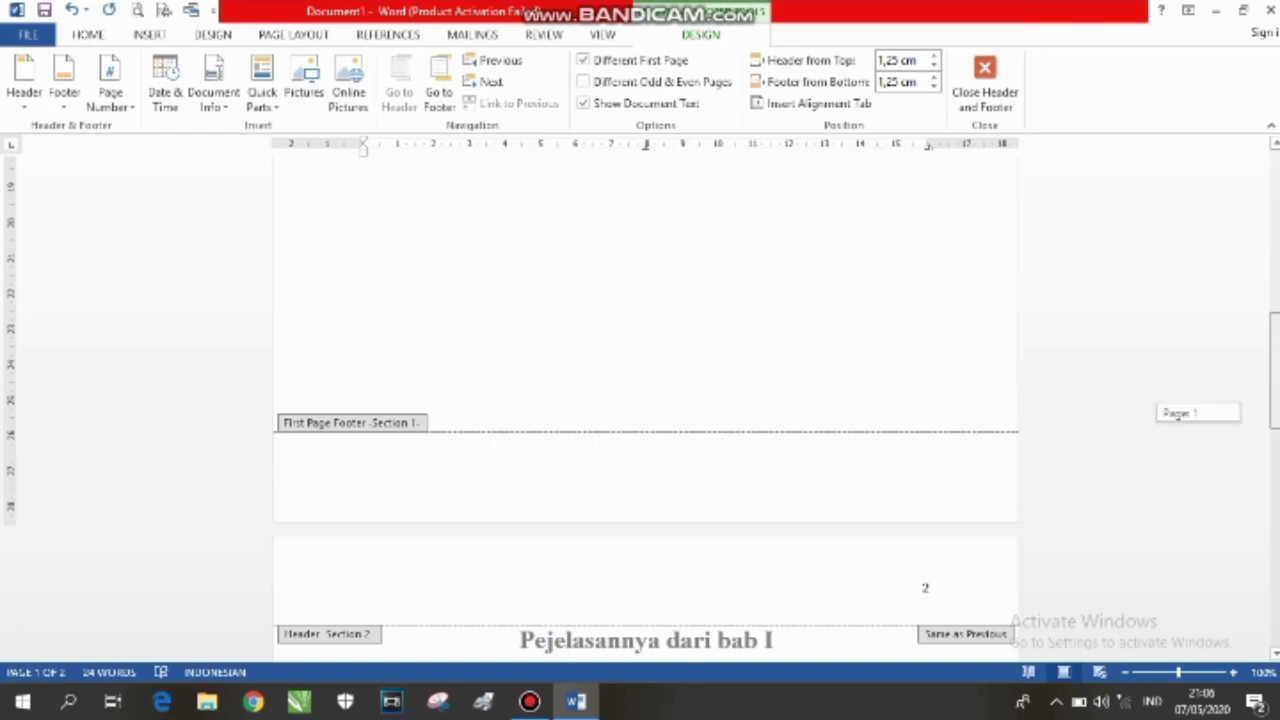
pyautogui.moveTo(1274, 367); pyautogui.dragTo(1274, 200)
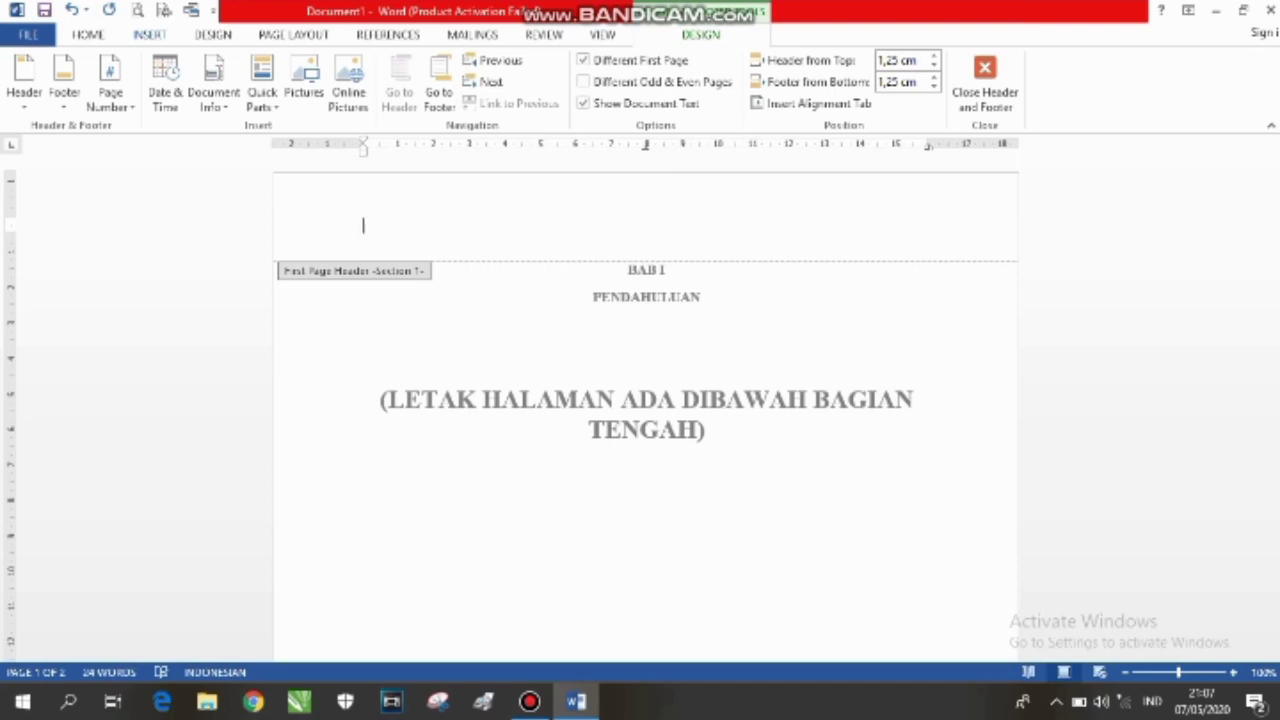
# Insert a centred Plain Number 2 page number at the bottom of the chapter title page and leave footer editing
pyautogui.click(150, 35)
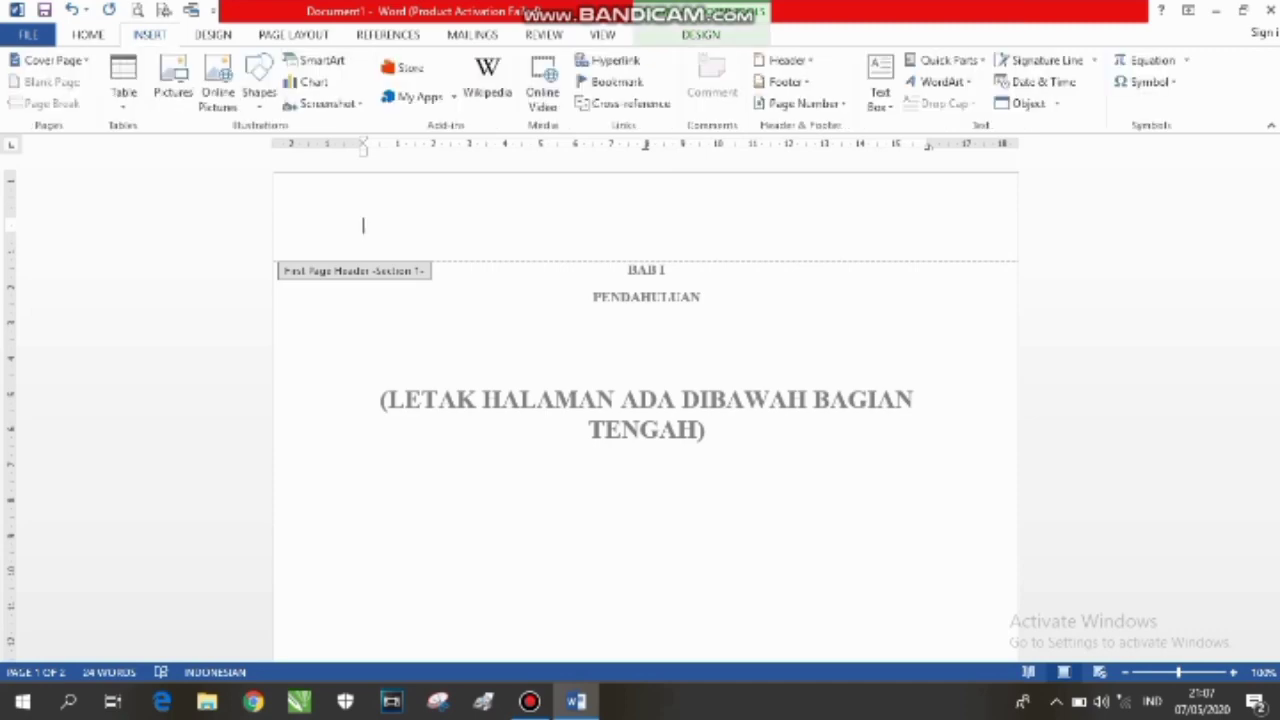
pyautogui.click(803, 103)
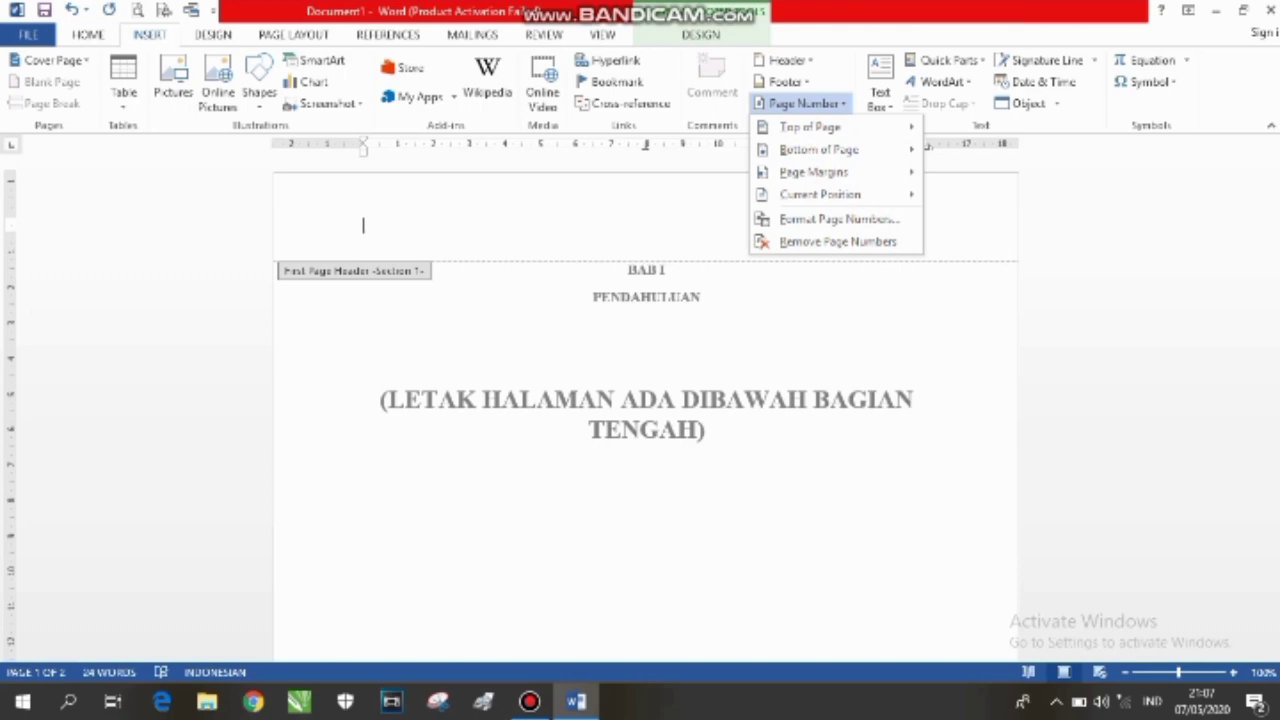
pyautogui.moveTo(818, 149)
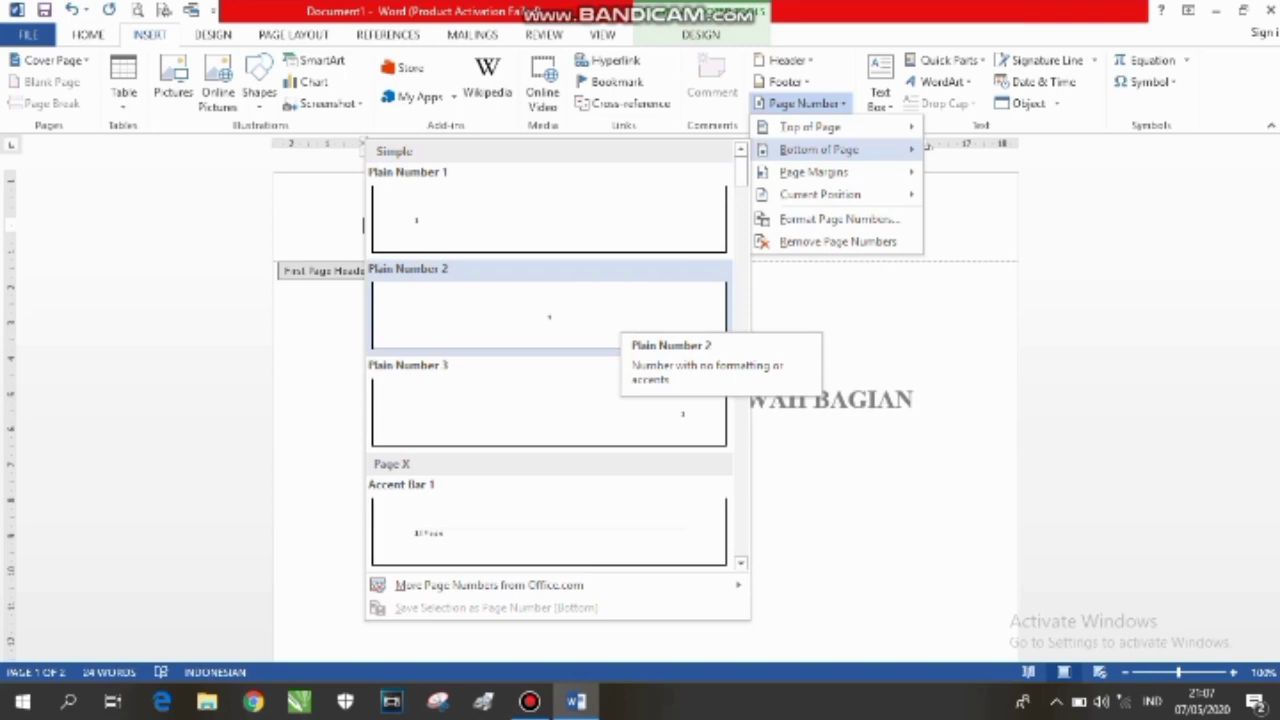
pyautogui.click(600, 318)
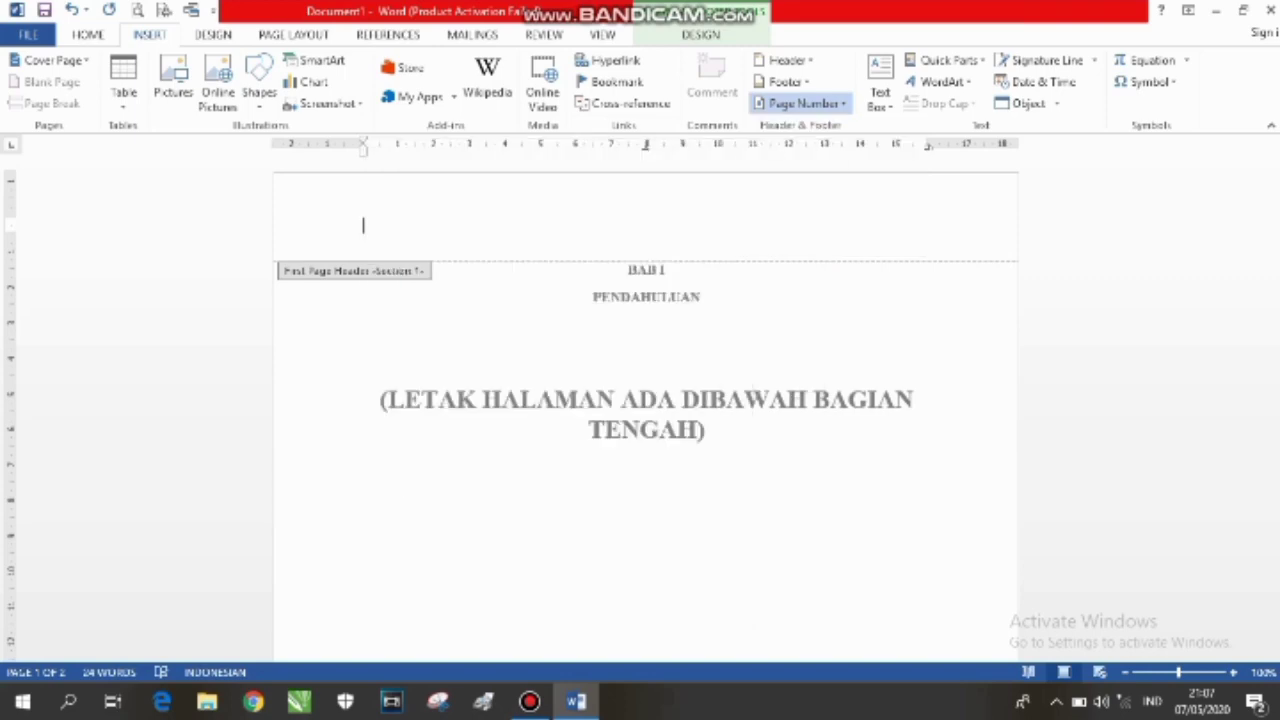
pyautogui.moveTo(1275, 359); pyautogui.dragTo(1275, 400)
pyautogui.press('Escape')
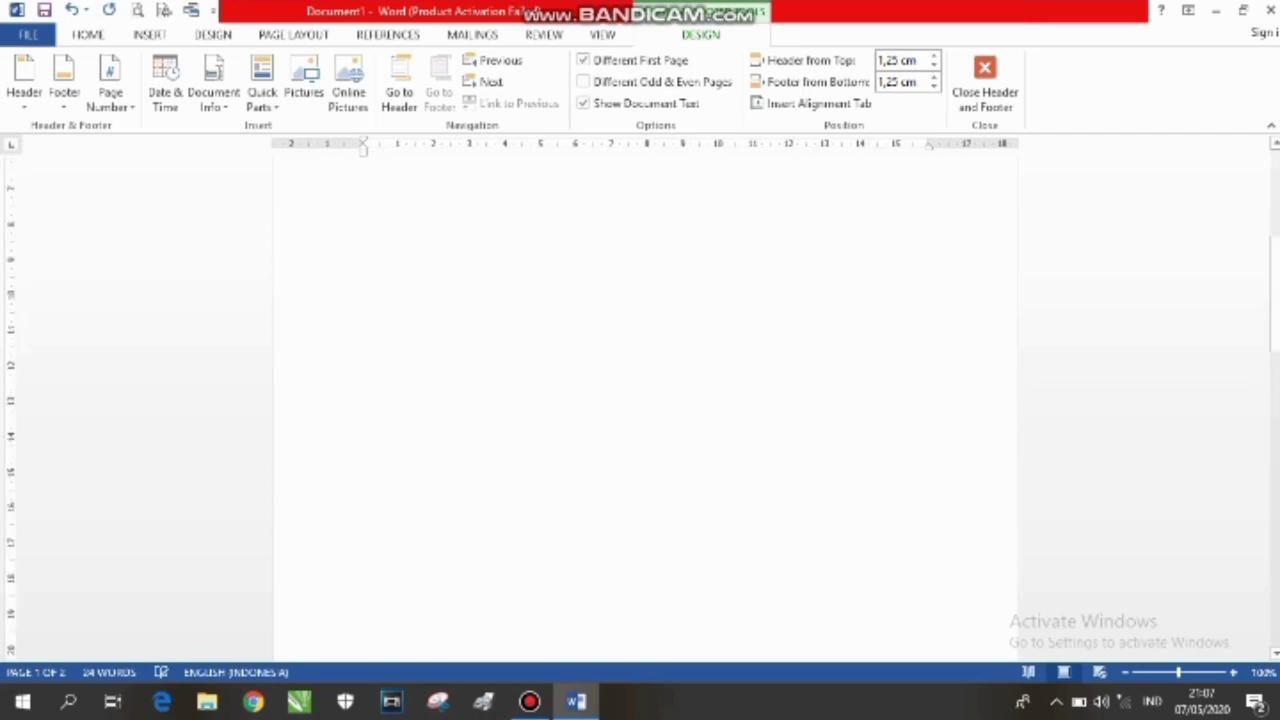
# Review the page-number positions on both pages and the Different First Page setting in the title page's footer
pyautogui.moveTo(1275, 280); pyautogui.dragTo(1275, 401)
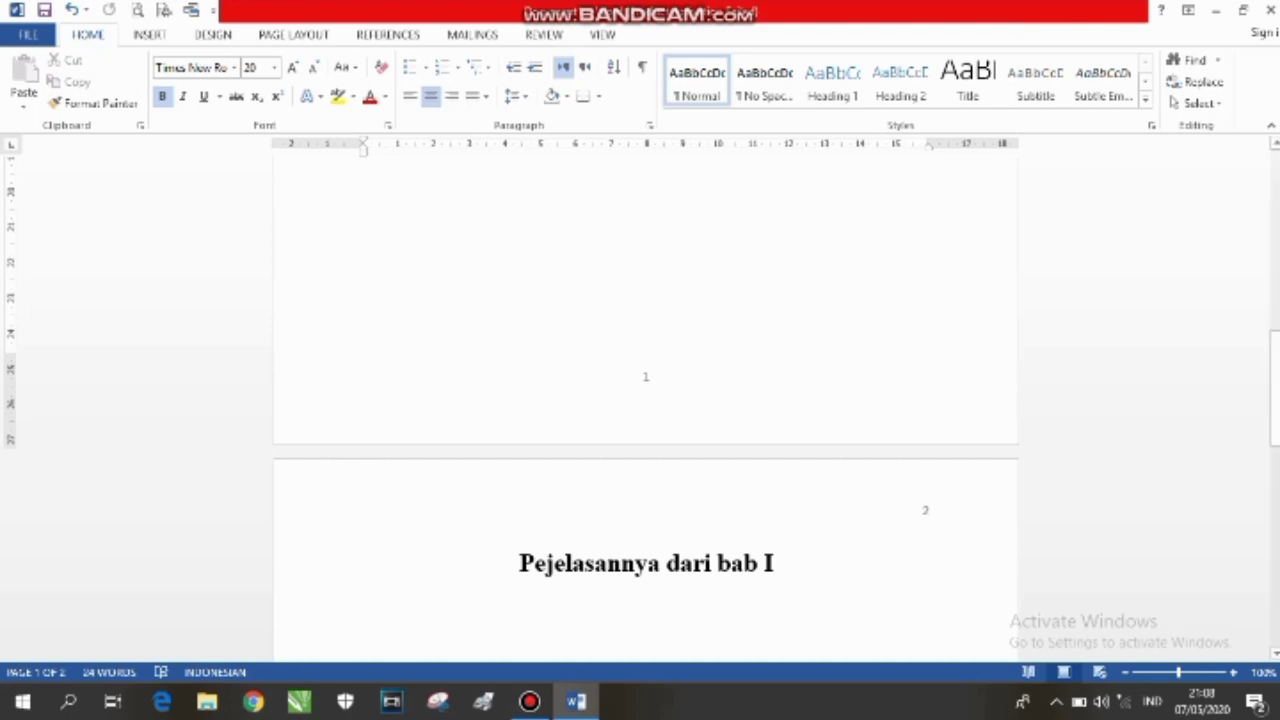
pyautogui.doubleClick(646, 376)
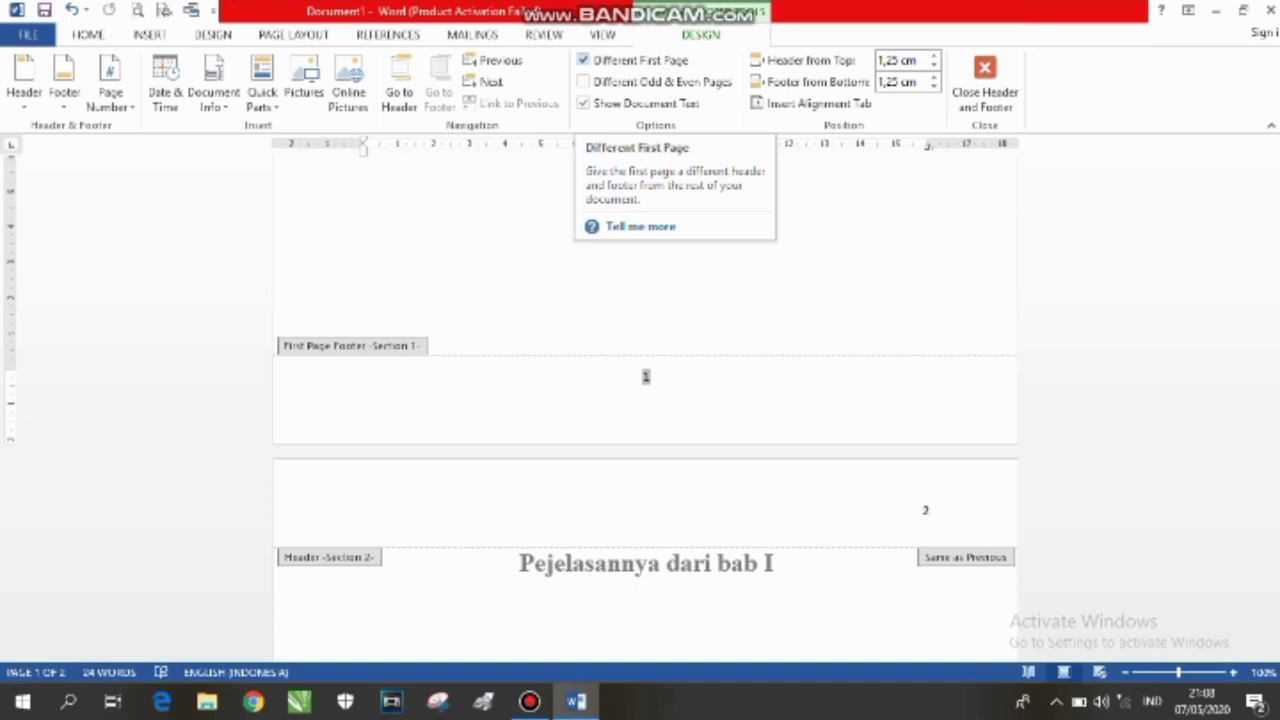
pyautogui.press('Escape')
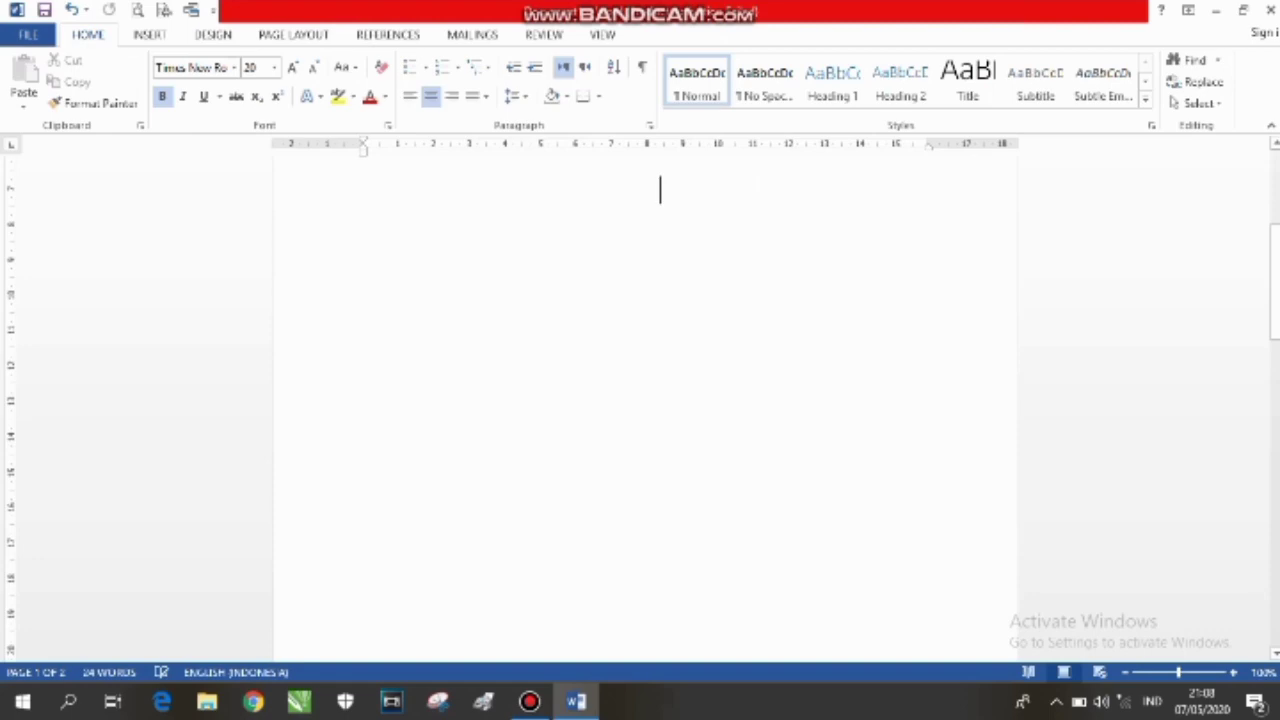
pyautogui.moveTo(1275, 283); pyautogui.dragTo(1275, 210)
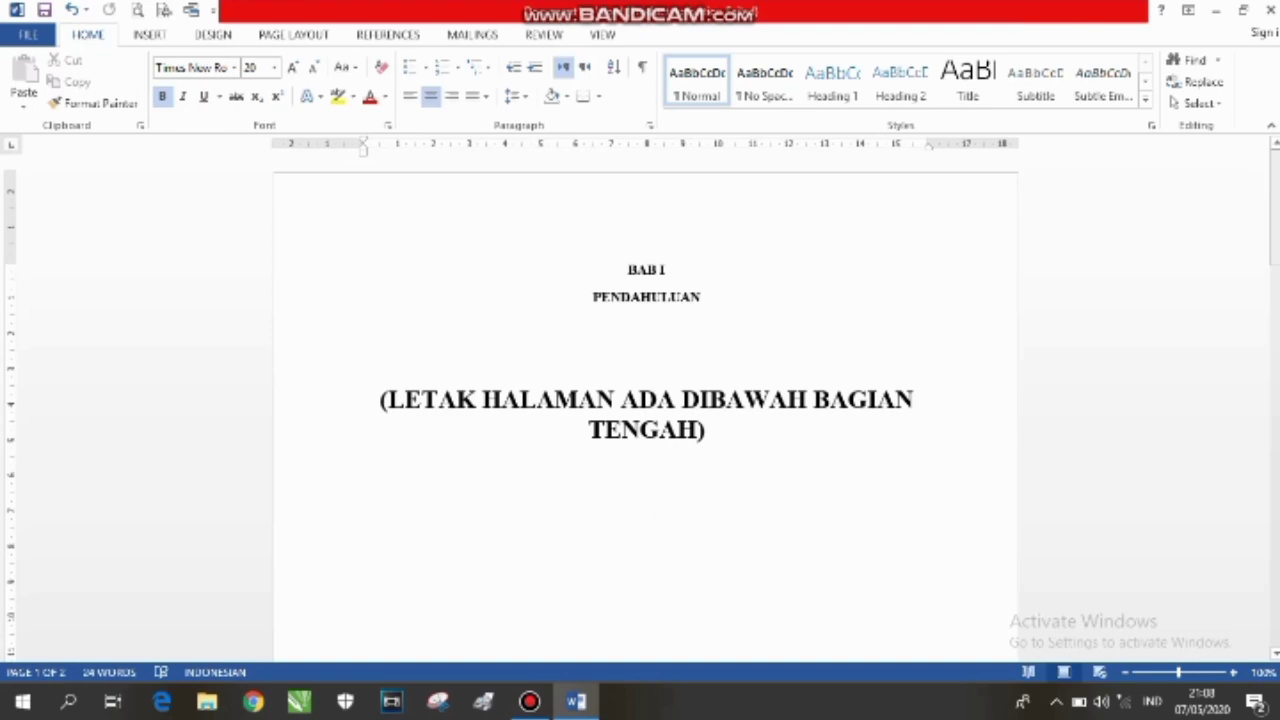